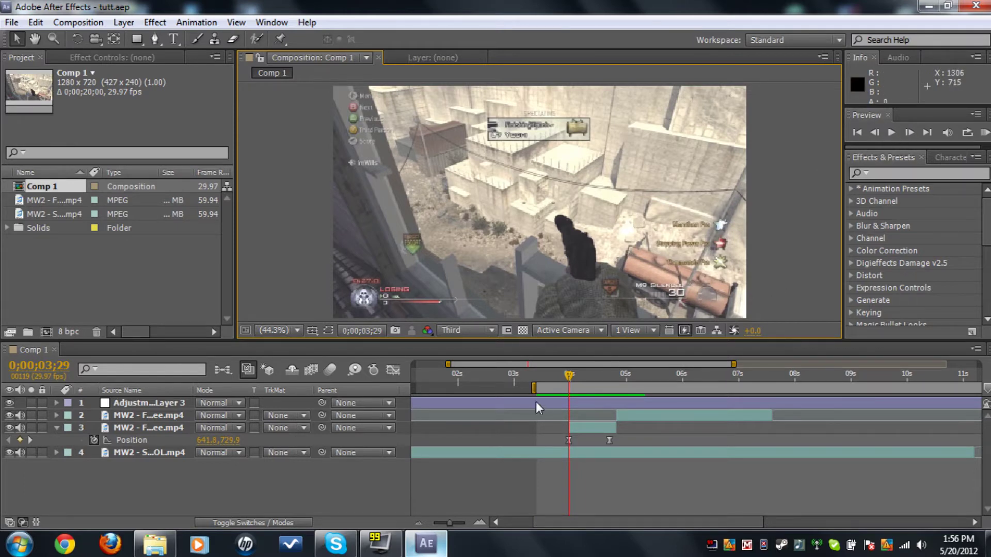
# - Play back the existing transition, replaying it from 0;00;03;14
pyautogui.click(892, 132)
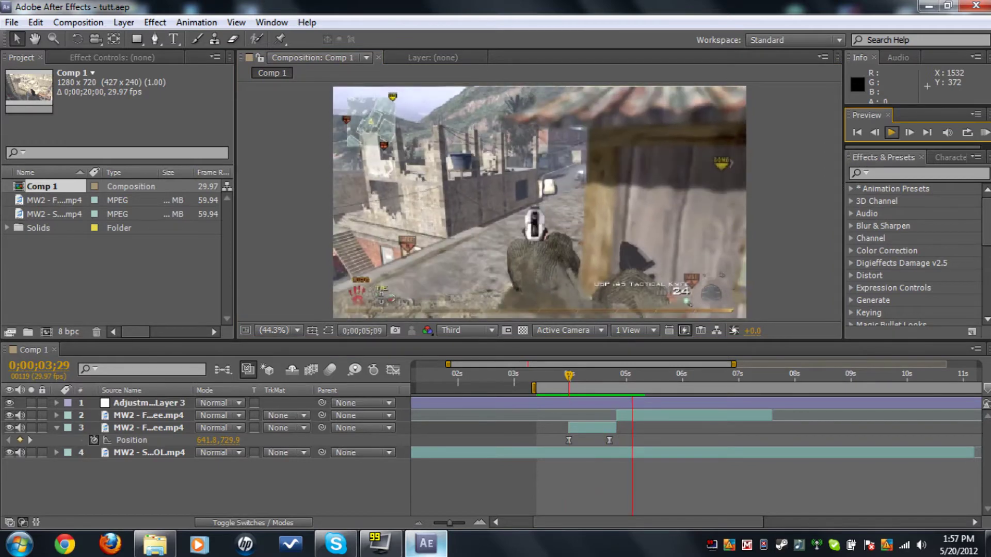
pyautogui.click(540, 376)
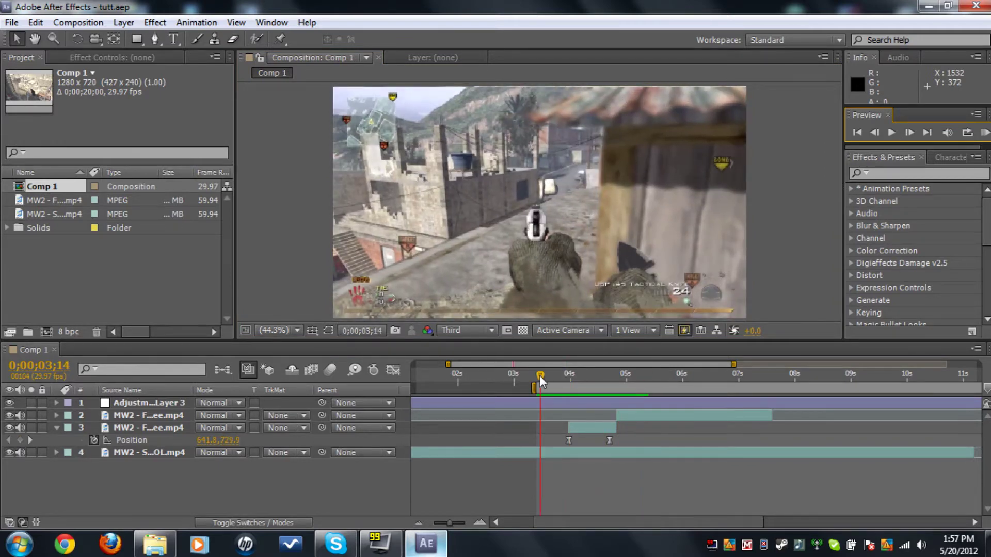
pyautogui.click(893, 132)
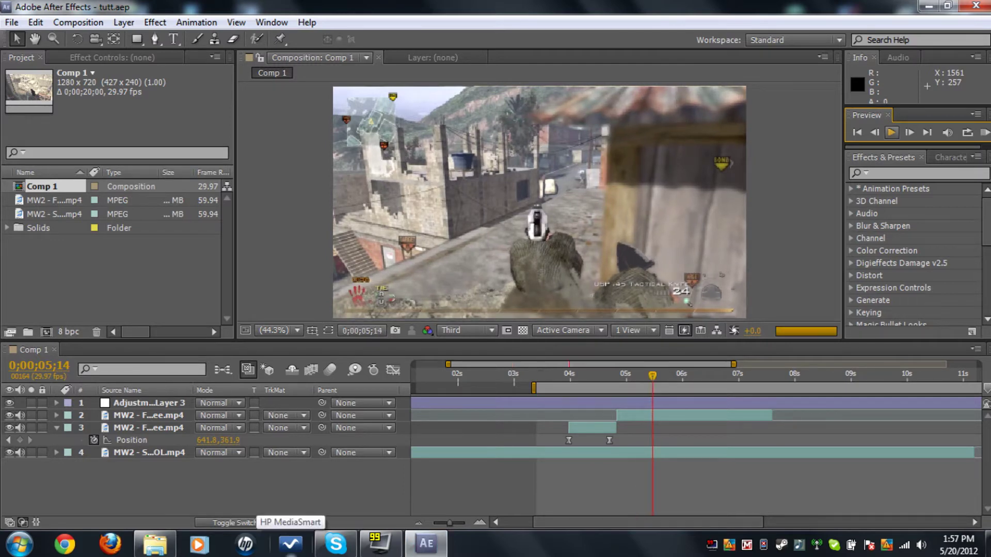
pyautogui.press('space')
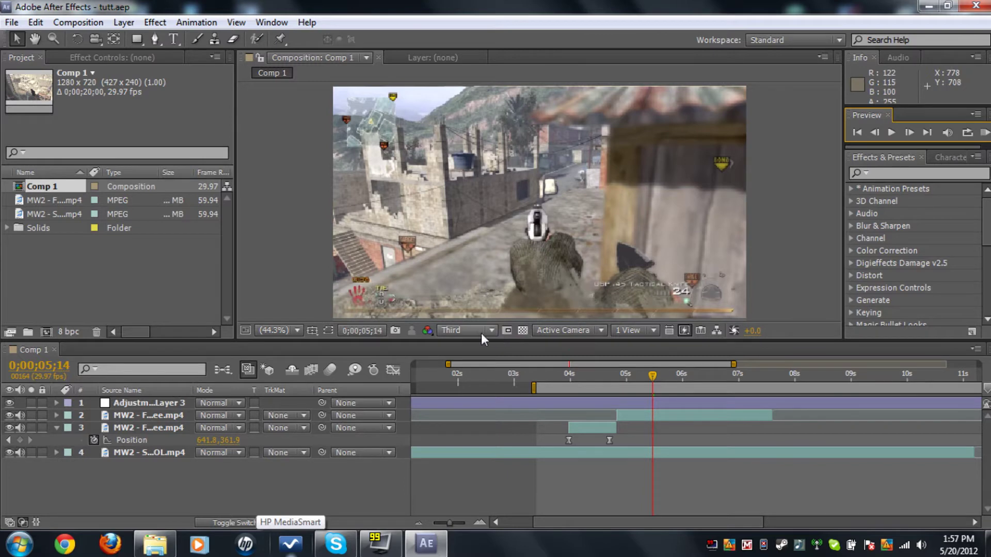
# - Delete both gun clip layers and the adjustment layer, keeping only the MW2 gameplay clip
pyautogui.click(139, 431)
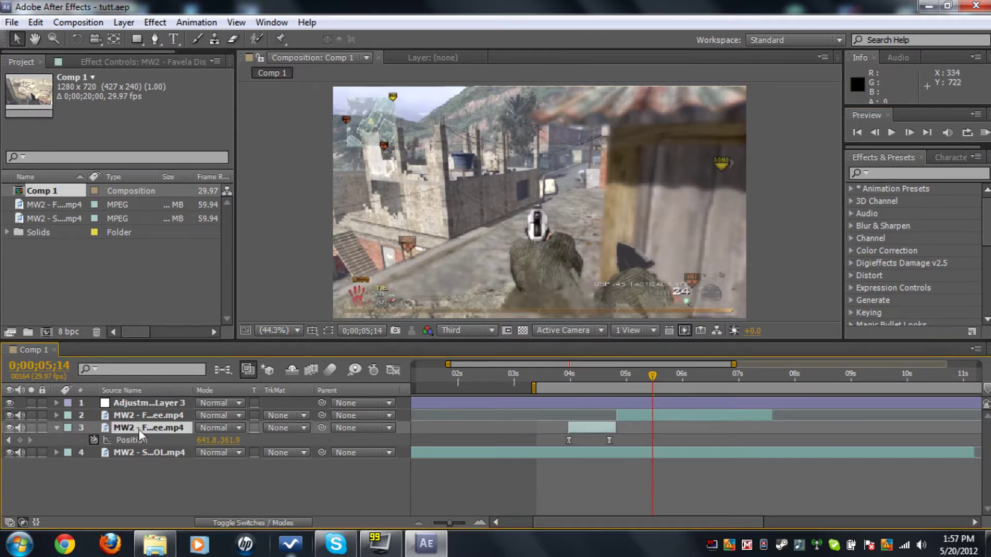
pyautogui.press('Delete')
pyautogui.click(137, 416)
pyautogui.press('Delete')
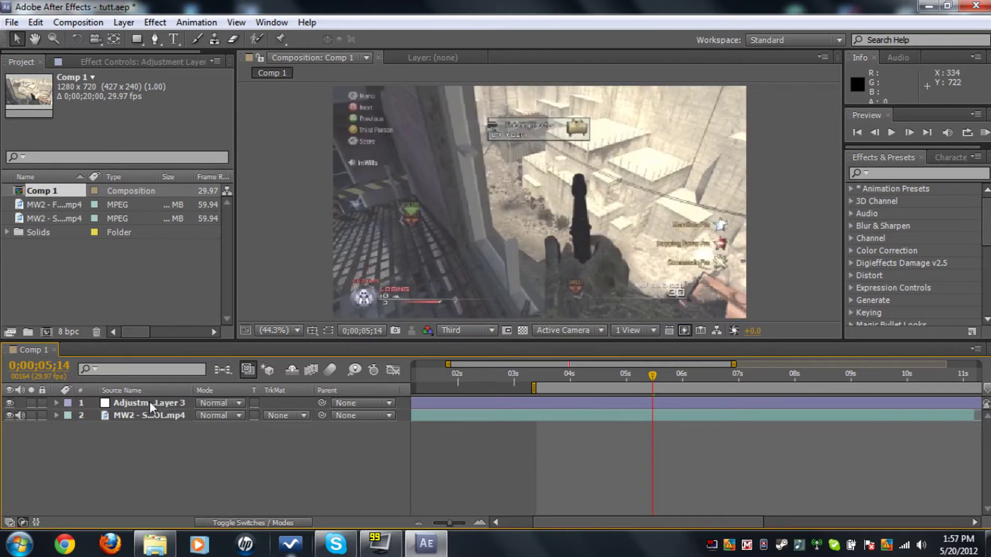
pyautogui.click(149, 402)
pyautogui.press('Delete')
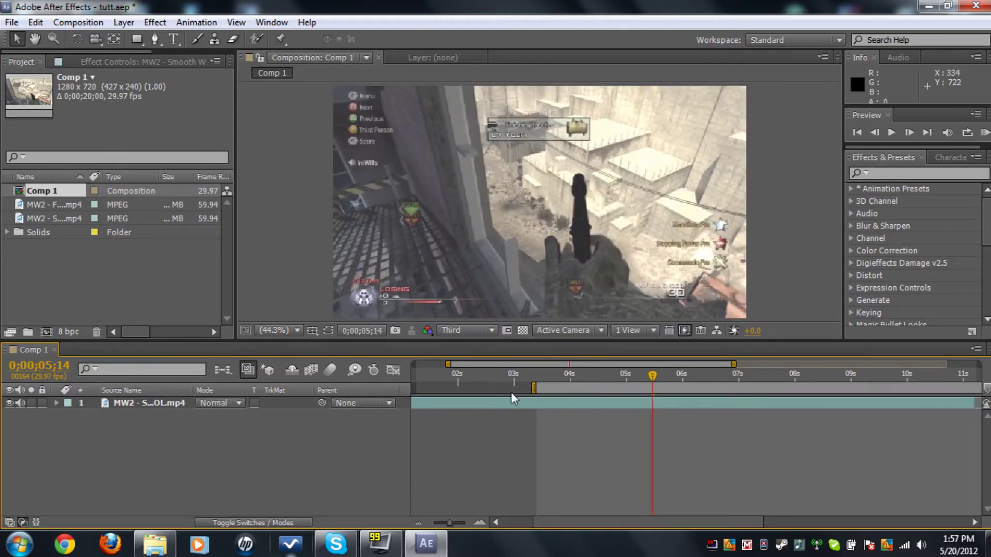
pyautogui.click(153, 403)
# - Scrub between 2 and 4 seconds and settle the cut point at 0;00;04;05
pyautogui.click(499, 381)
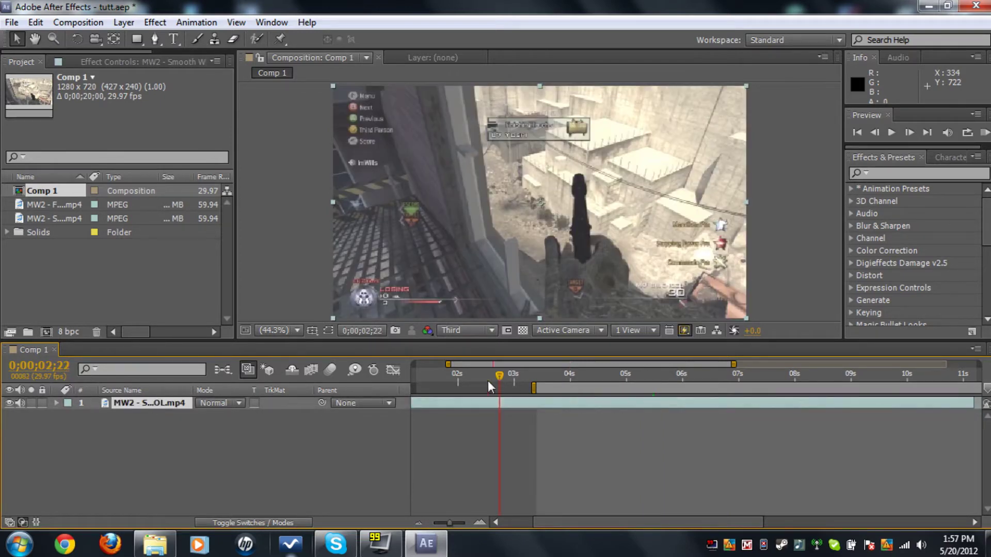
pyautogui.click(459, 381)
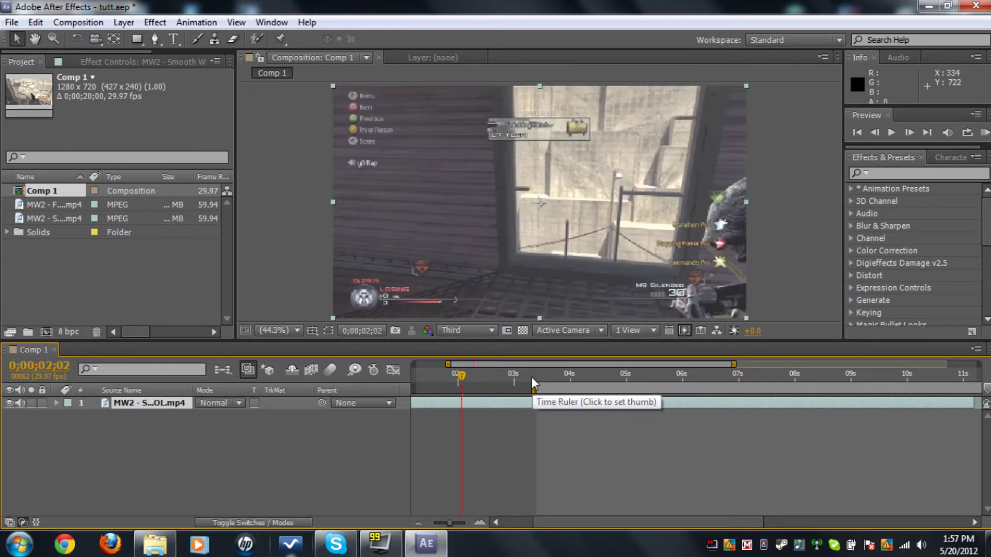
pyautogui.click(532, 379)
pyautogui.click(556, 380)
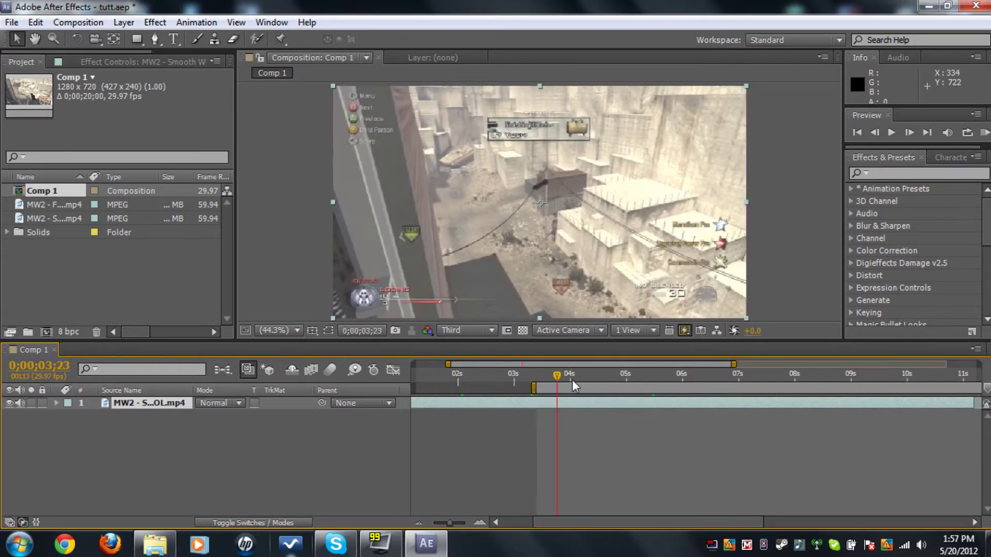
pyautogui.click(570, 380)
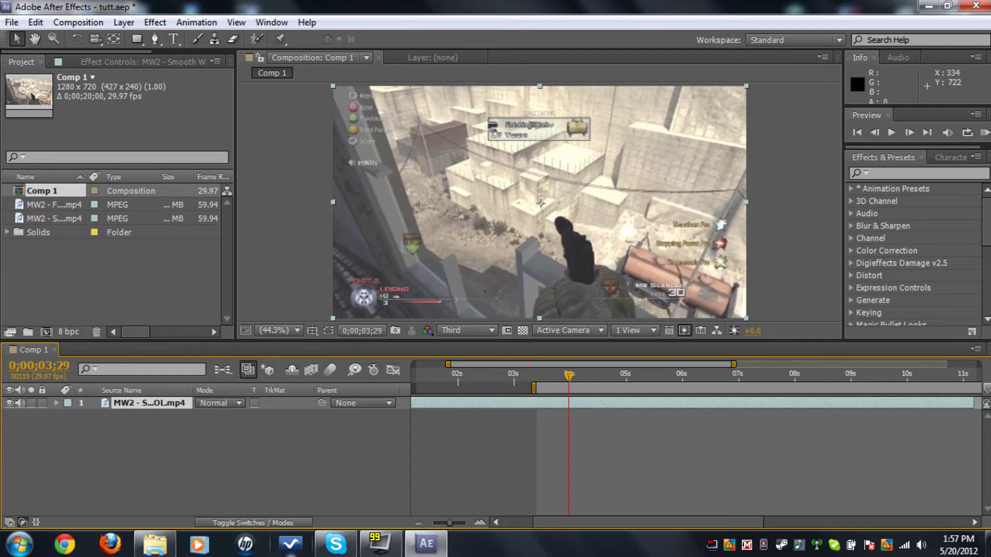
pyautogui.click(573, 379)
pyautogui.click(588, 379)
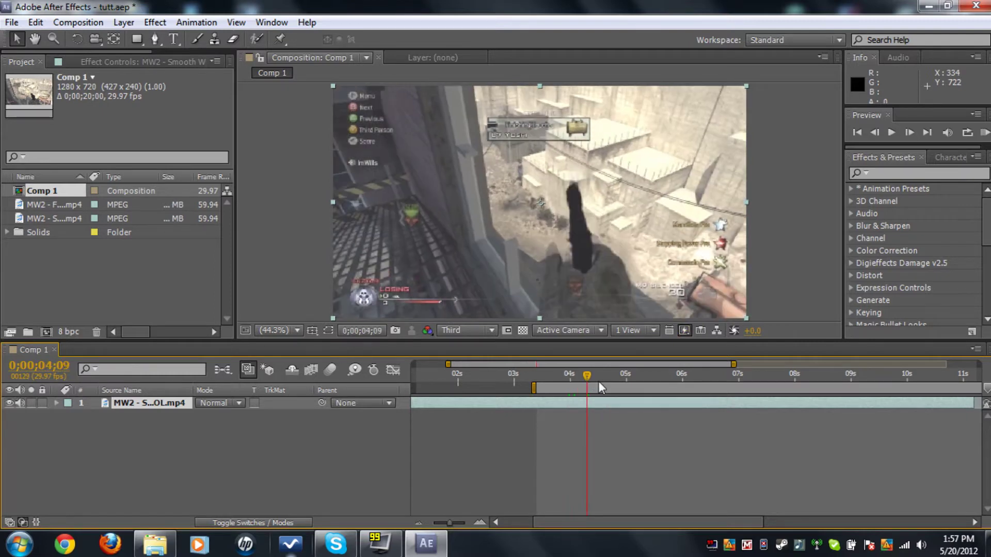
pyautogui.click(580, 377)
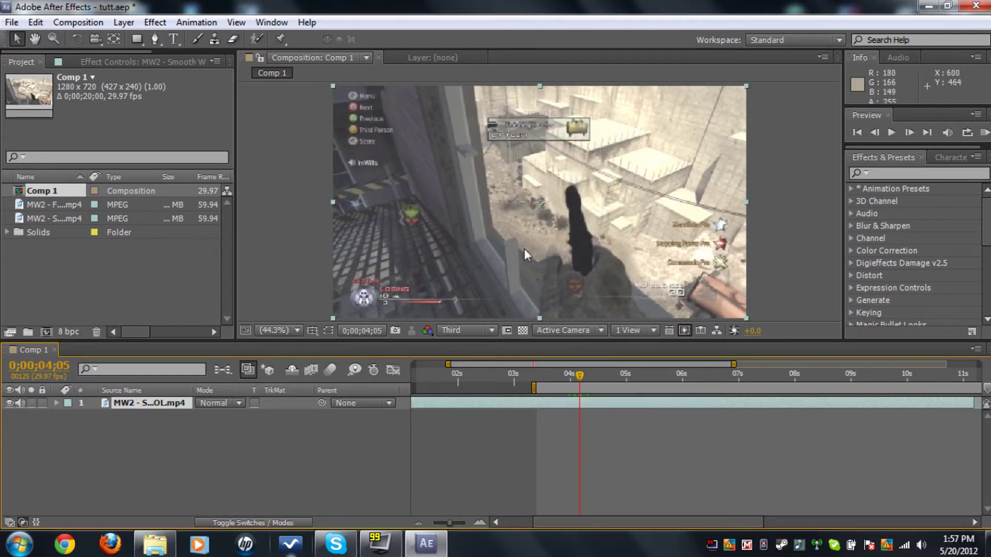
pyautogui.click(72, 220)
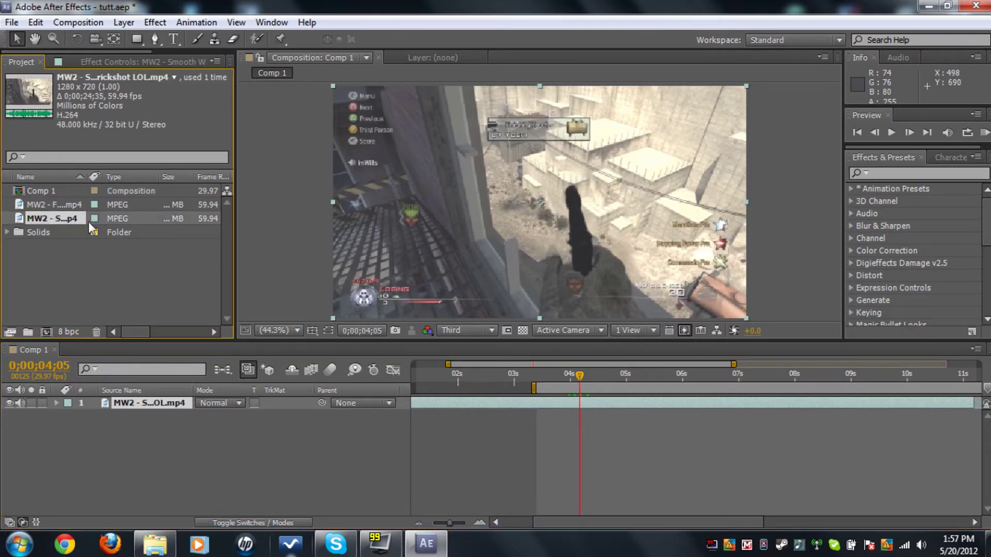
# - Add the Favela Distance clip above the first, preview at Quarter resolution, and trim its in-point to 04;05
pyautogui.moveTo(55, 206); pyautogui.dragTo(189, 400)
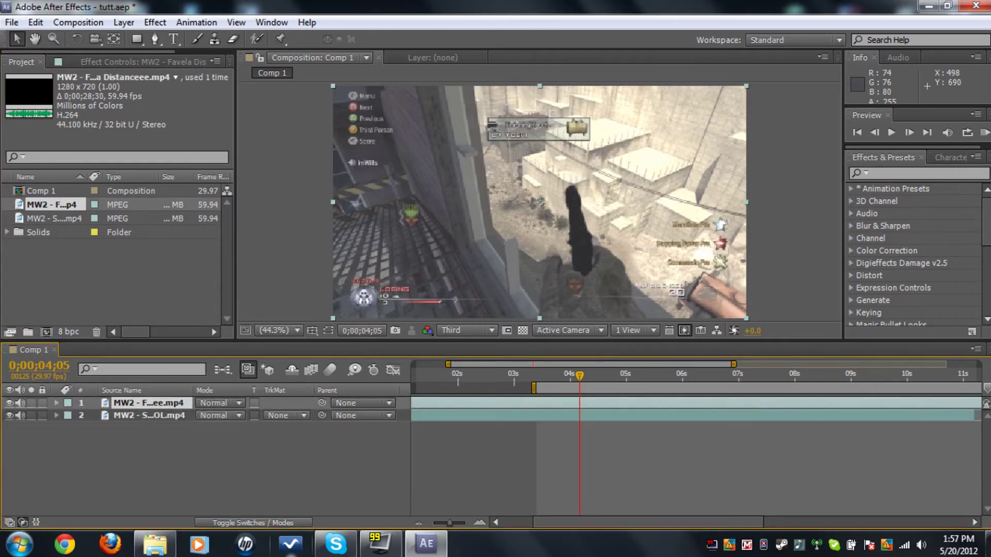
pyautogui.click(485, 333)
pyautogui.click(464, 418)
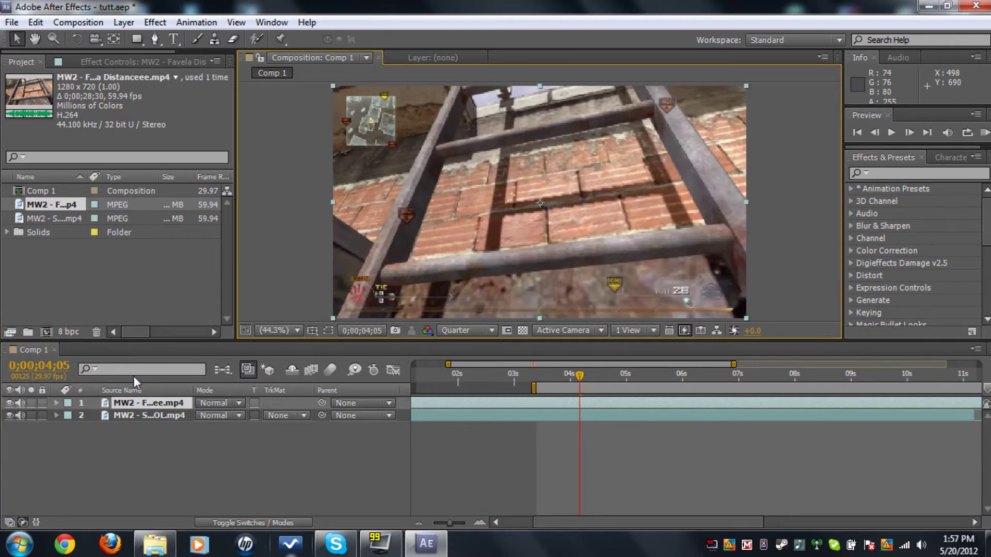
pyautogui.hotkey('alt', '[')
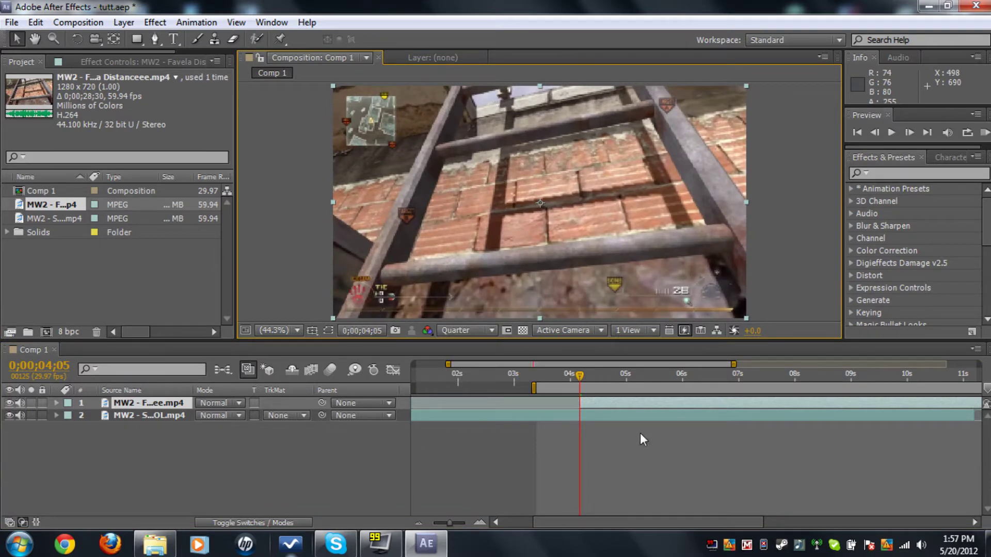
# - Move the playhead to 0;00;06;13 on the top clip layer
pyautogui.click(723, 373)
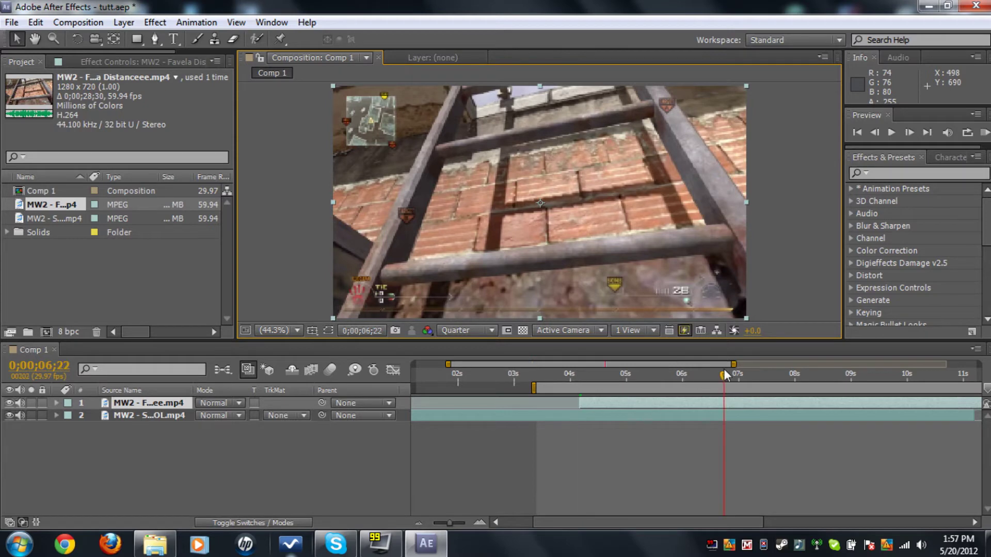
pyautogui.click(705, 373)
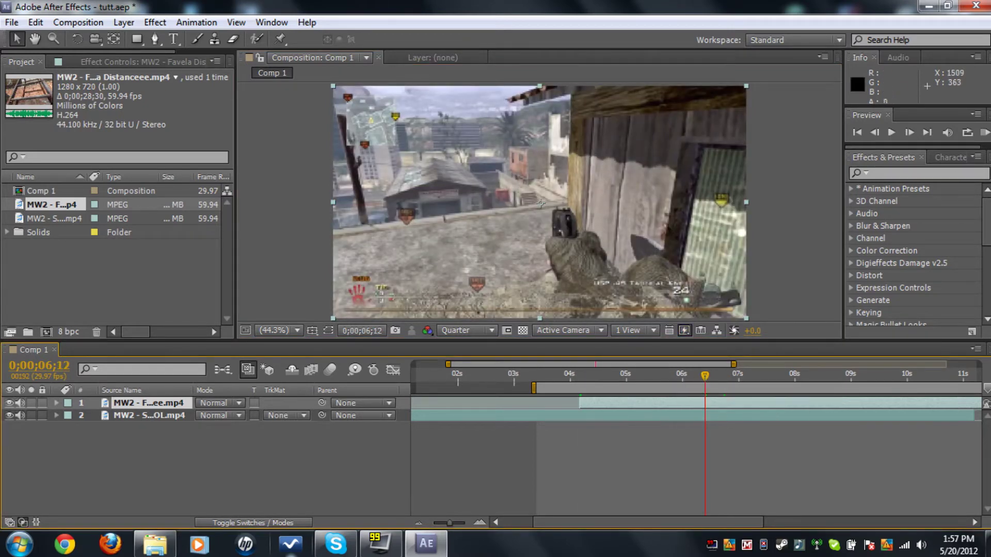
pyautogui.click(909, 132)
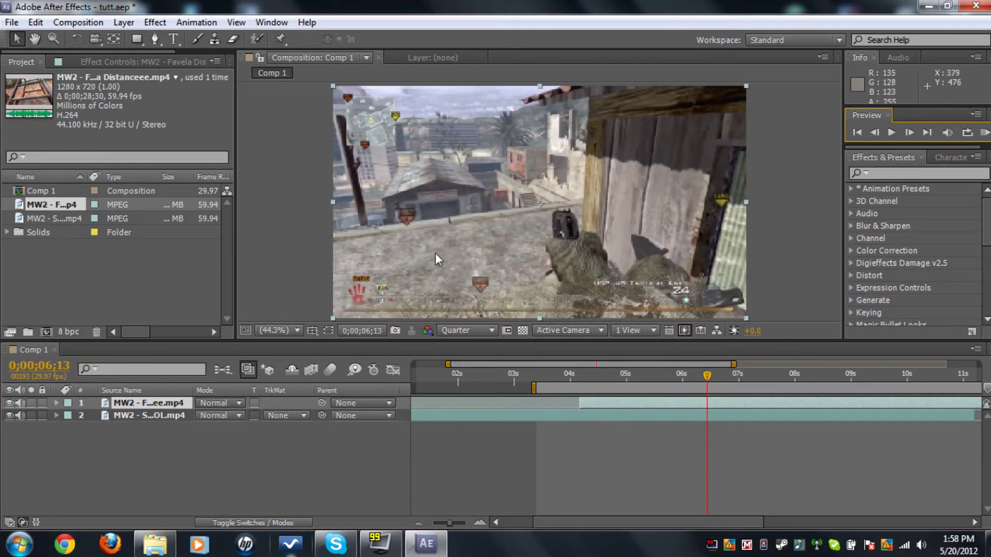
pyautogui.rightClick(150, 404)
# - Apply Time > Freeze Frame to the top Favela Distance layer at 0;00;06;13
pyautogui.press('Escape')
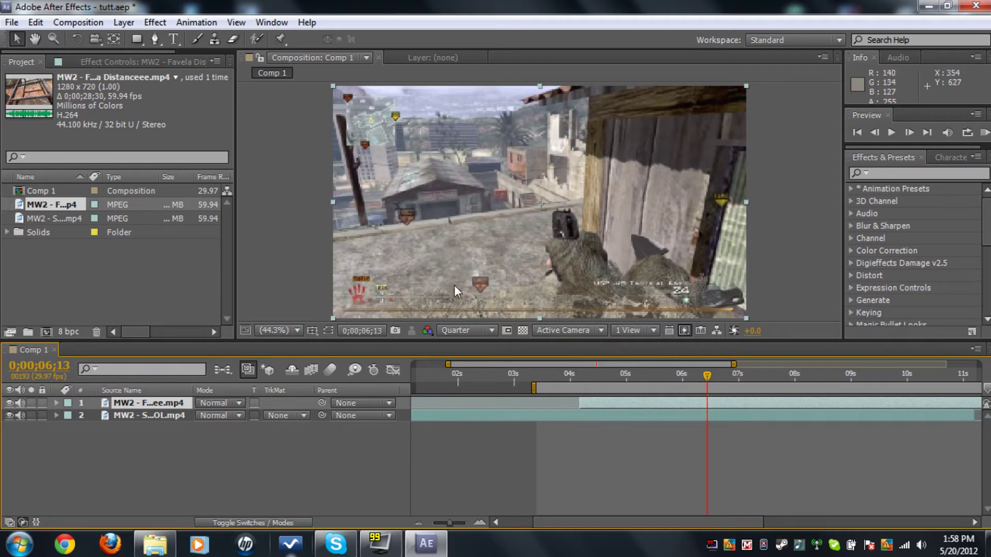
pyautogui.rightClick(134, 402)
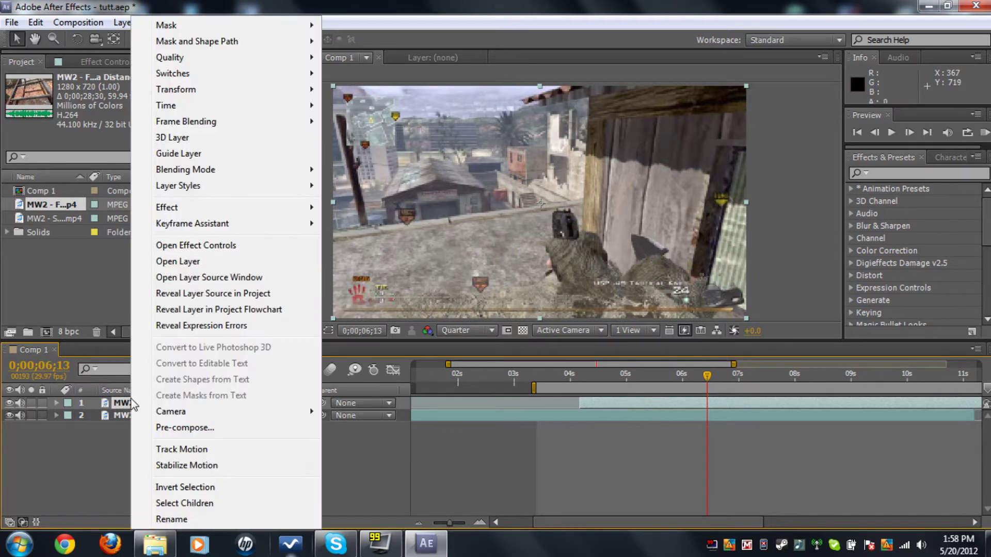
pyautogui.moveTo(176, 106)
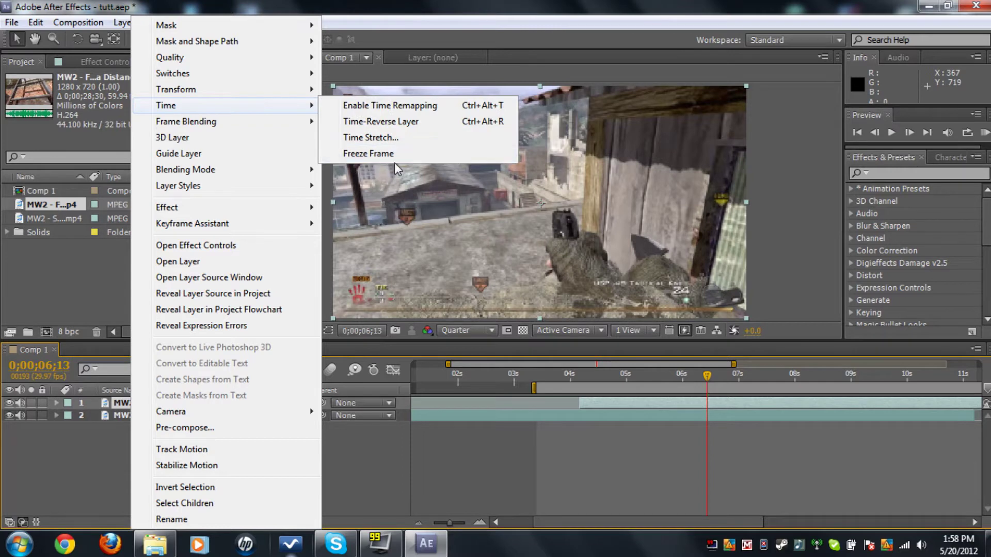
pyautogui.click(383, 154)
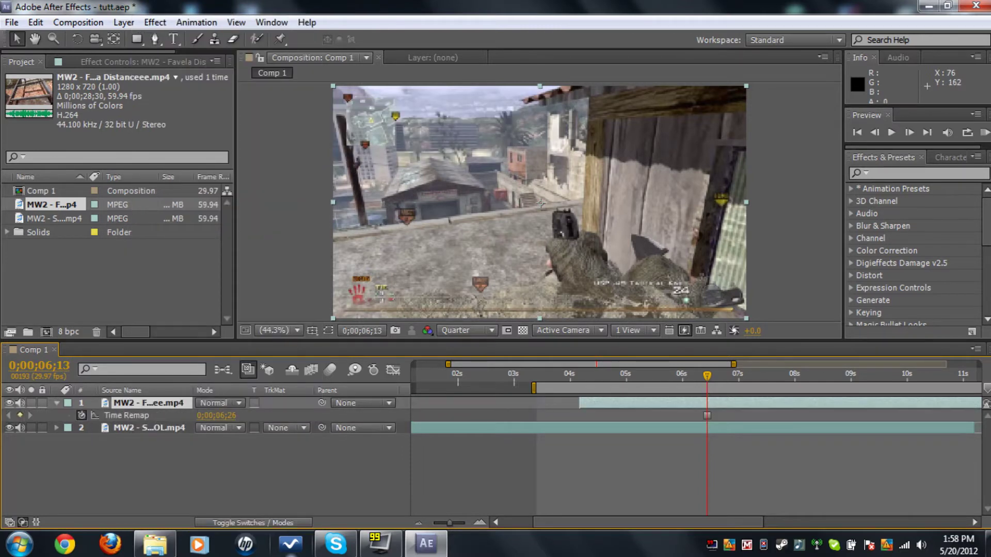
pyautogui.click(160, 41)
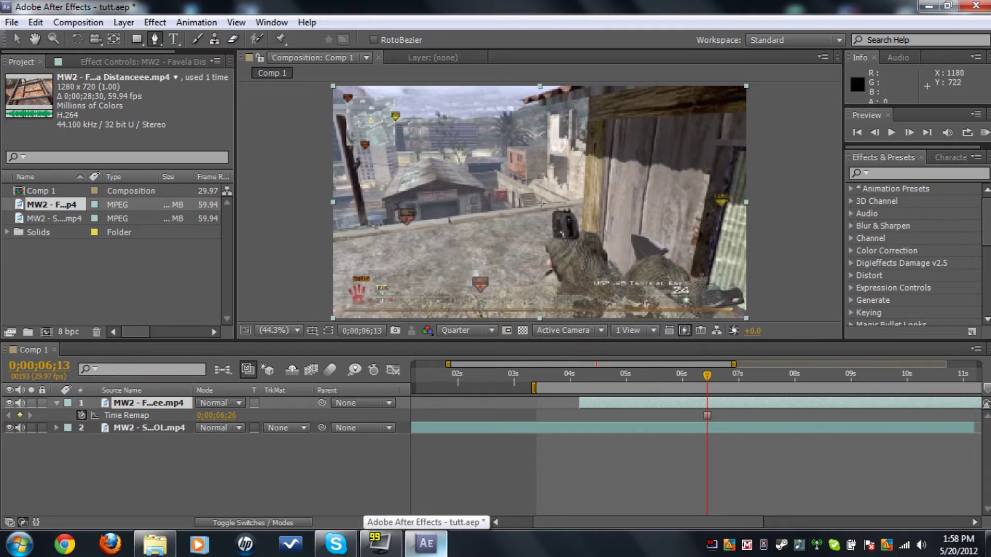
# - Start the mask at the frame's bottom edge and trace up along the gun barrel
pyautogui.moveTo(713, 319); pyautogui.dragTo(723, 308)
pyautogui.click(743, 302)
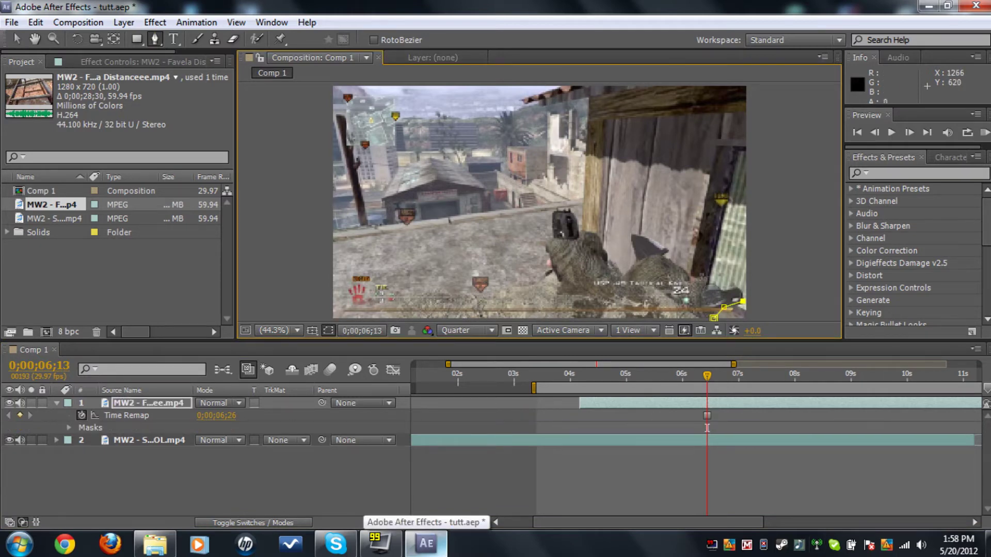
pyautogui.click(739, 288)
pyautogui.click(719, 287)
pyautogui.click(705, 280)
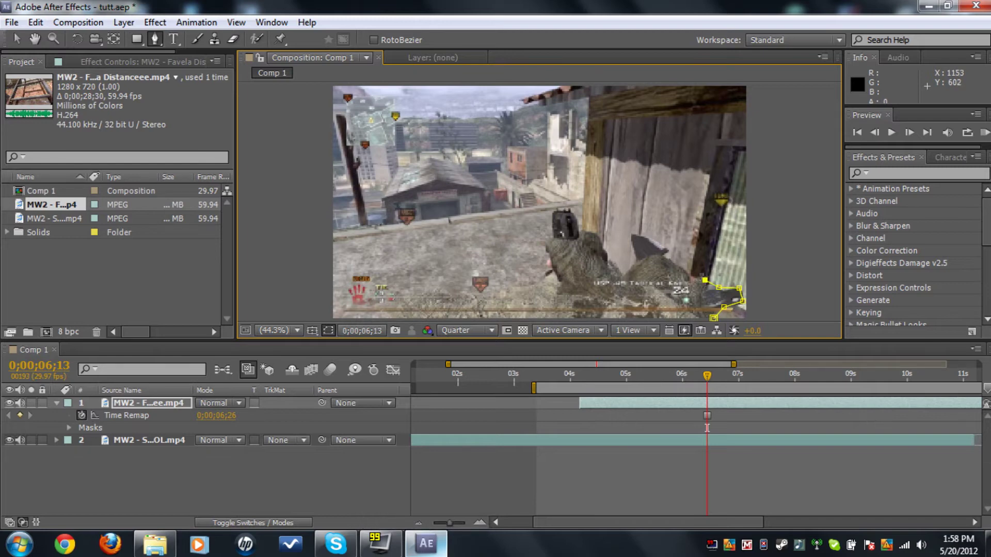
pyautogui.click(686, 269)
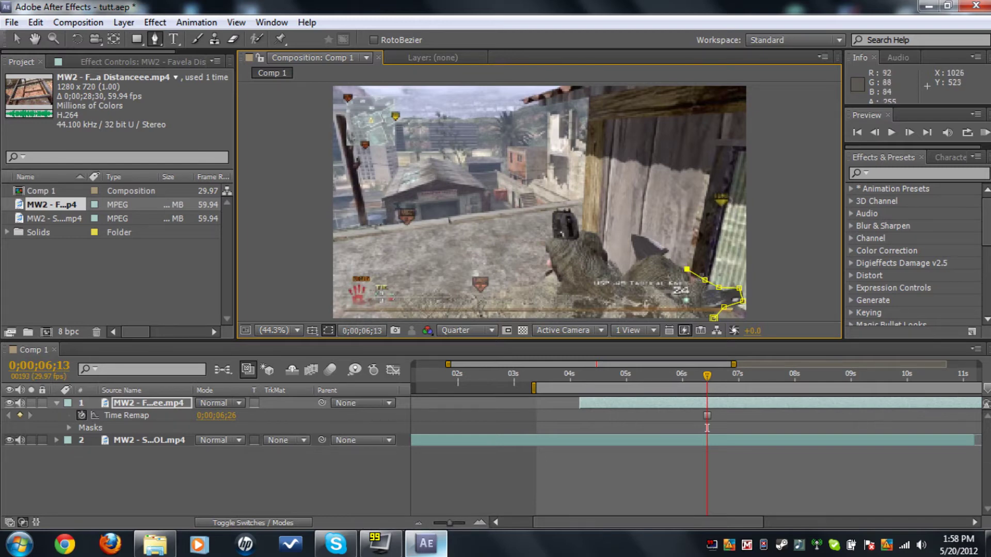
pyautogui.click(663, 254)
pyautogui.hotkey('ctrl', 'z')
pyautogui.click(664, 254)
pyautogui.click(669, 249)
pyautogui.click(644, 237)
pyautogui.click(630, 234)
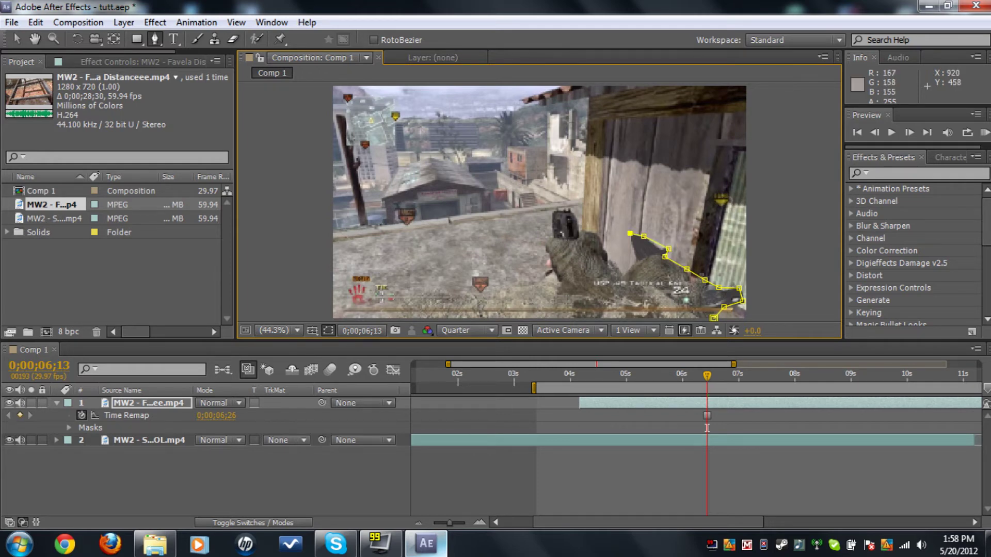
# - Continue the mask around the hand notch, over the pistol top and down its front edge
pyautogui.click(639, 262)
pyautogui.click(620, 274)
pyautogui.click(609, 253)
pyautogui.click(596, 232)
pyautogui.click(582, 230)
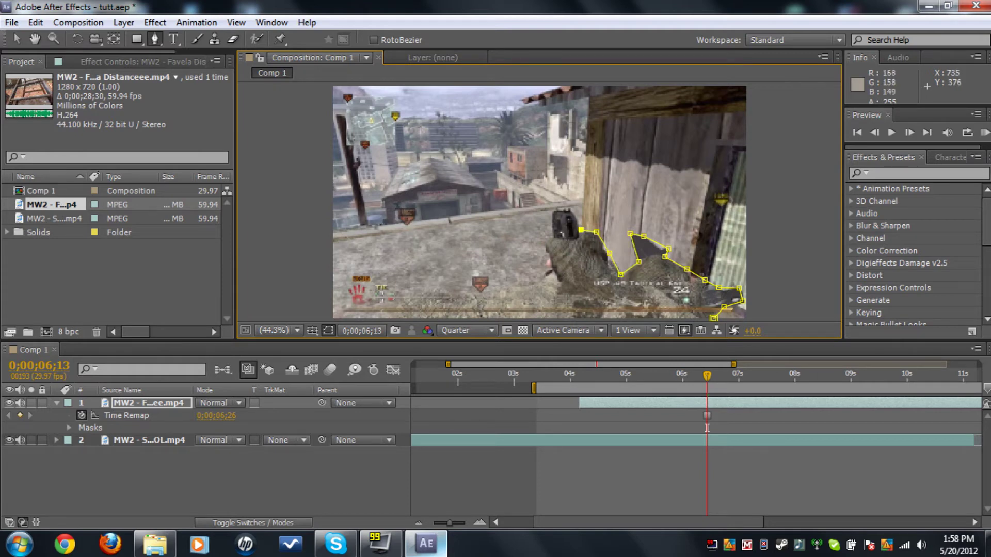
pyautogui.click(570, 208)
pyautogui.click(557, 208)
pyautogui.click(551, 223)
pyautogui.click(548, 241)
pyautogui.click(548, 258)
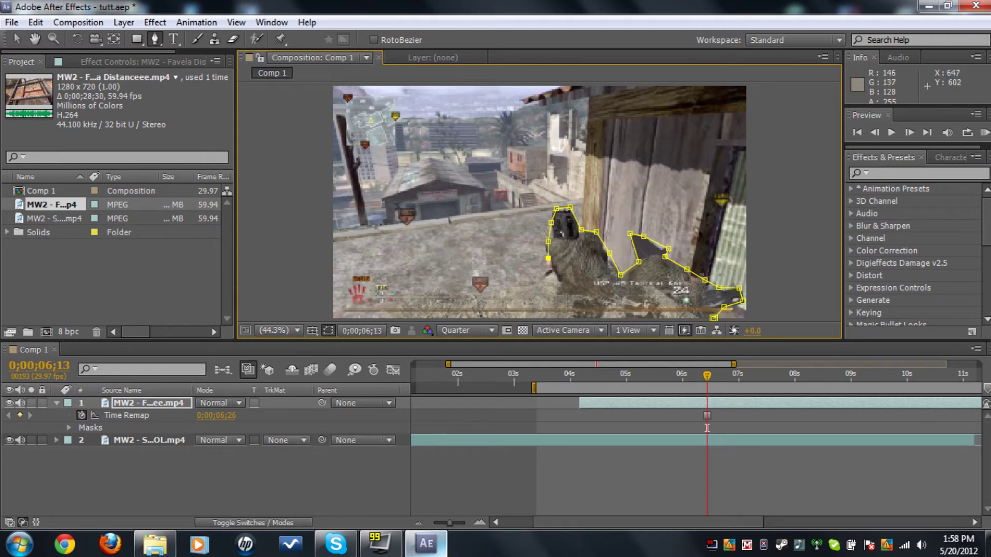
pyautogui.click(542, 281)
# - Trace the mask leftward along the underside of the arm
pyautogui.click(512, 284)
pyautogui.click(476, 293)
pyautogui.click(450, 293)
pyautogui.click(411, 291)
pyautogui.click(387, 300)
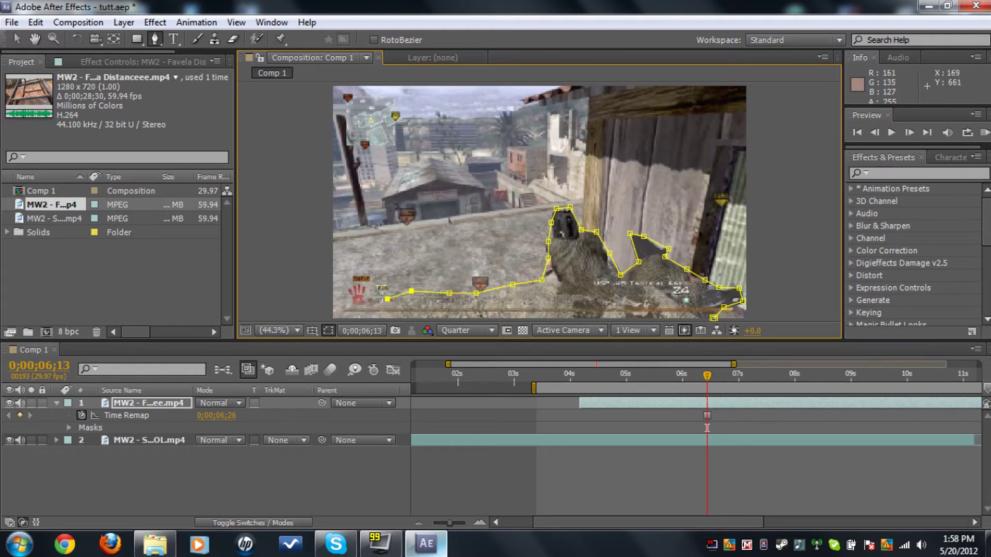
pyautogui.click(381, 312)
# - Zoom out, add mask points below the frame, and close the mask at its first point
pyautogui.press(',')
pyautogui.press(',')
pyautogui.click(504, 269)
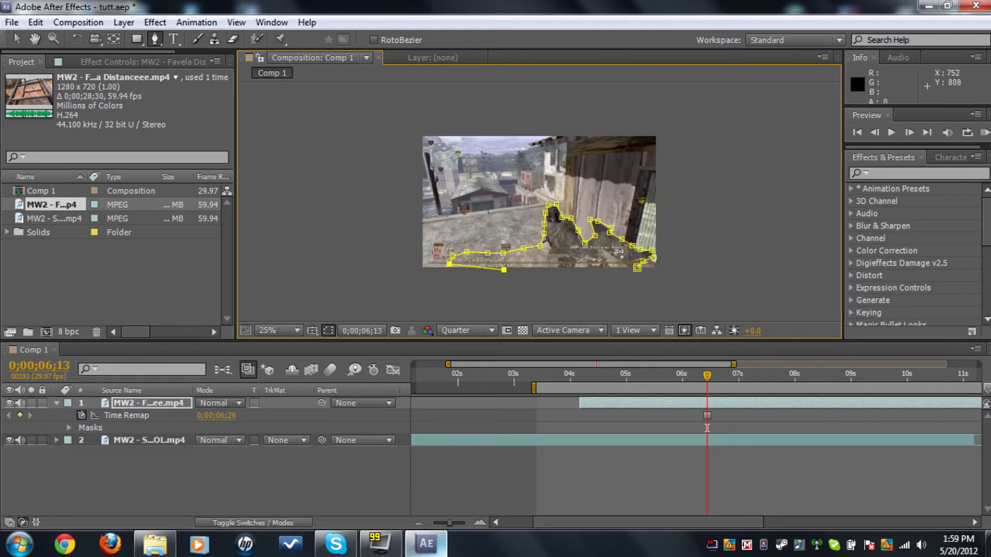
pyautogui.hotkey('ctrl', 'z')
pyautogui.click(445, 278)
pyautogui.click(529, 279)
pyautogui.moveTo(611, 284); pyautogui.dragTo(620, 285)
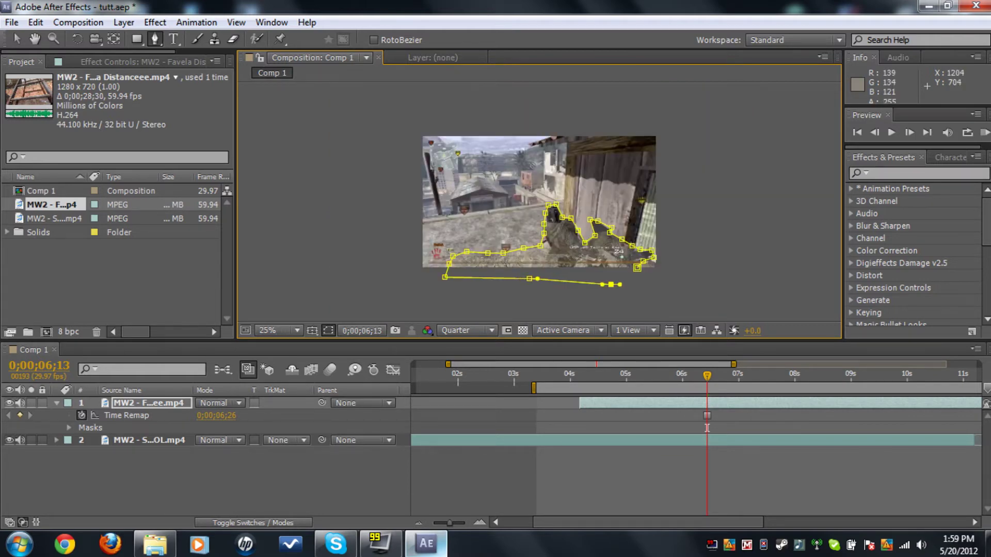
pyautogui.click(638, 268)
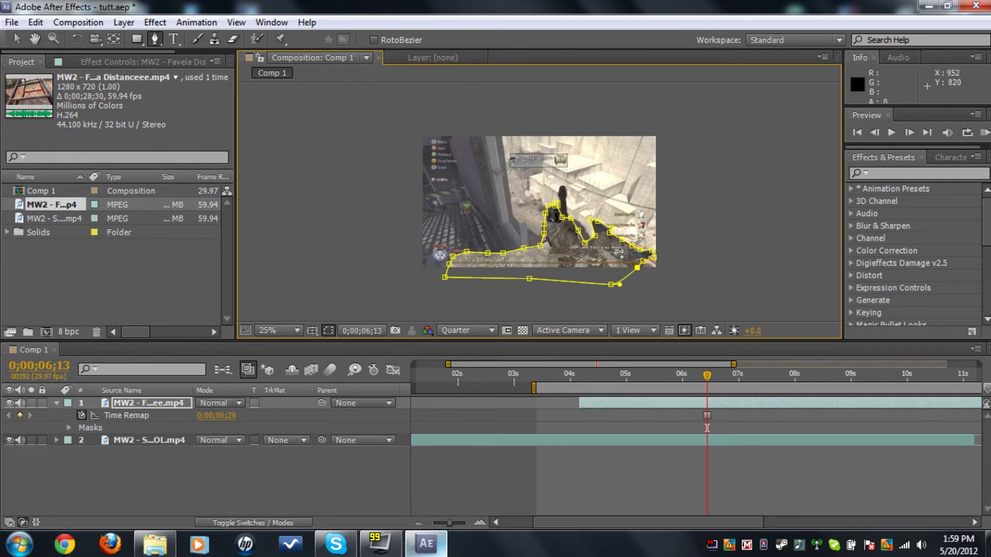
# - Fit the viewer, then set Mask 1's feather on the gun layer to 11 pixels
pyautogui.click(281, 330)
pyautogui.click(299, 66)
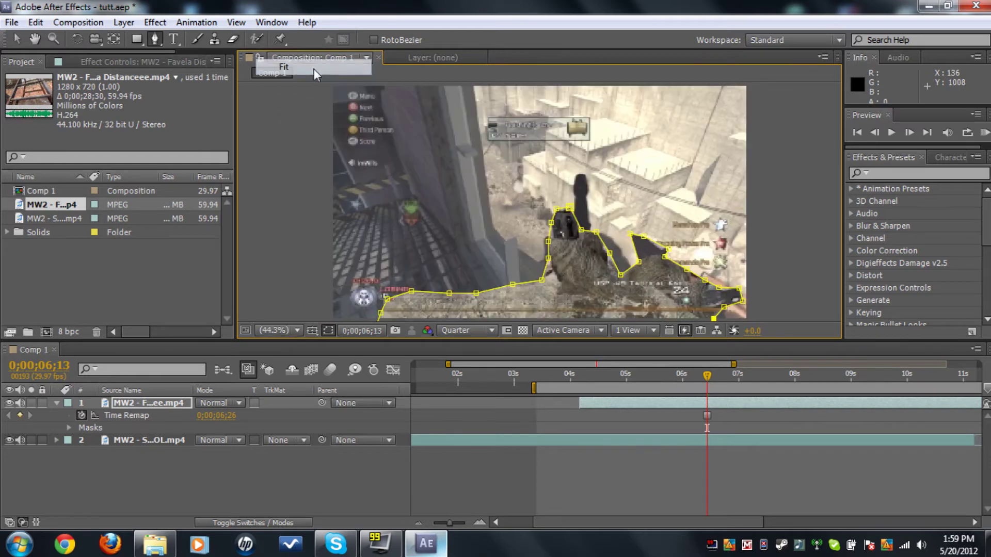
pyautogui.click(139, 403)
pyautogui.press('m')
pyautogui.press('m')
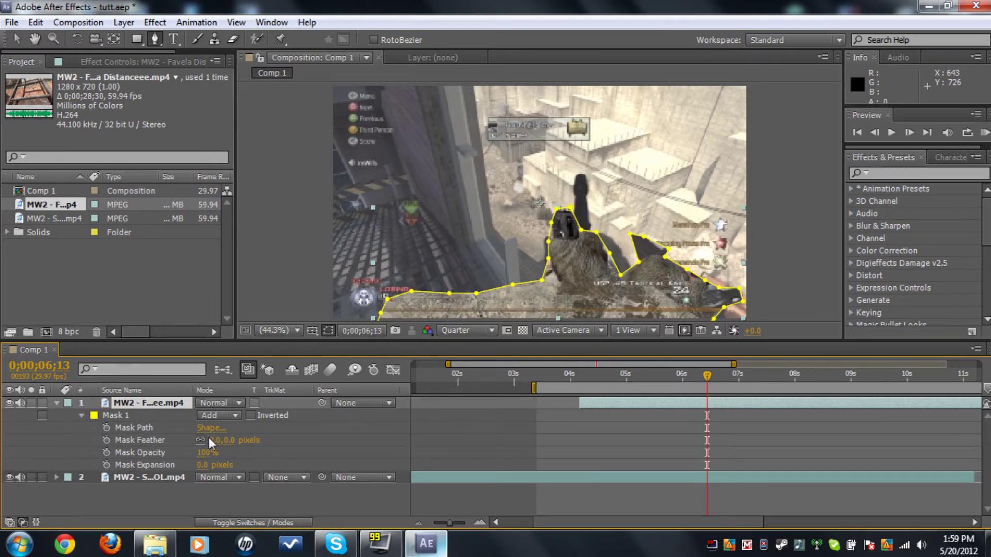
pyautogui.click(209, 439)
pyautogui.write('11')
pyautogui.press('Return')
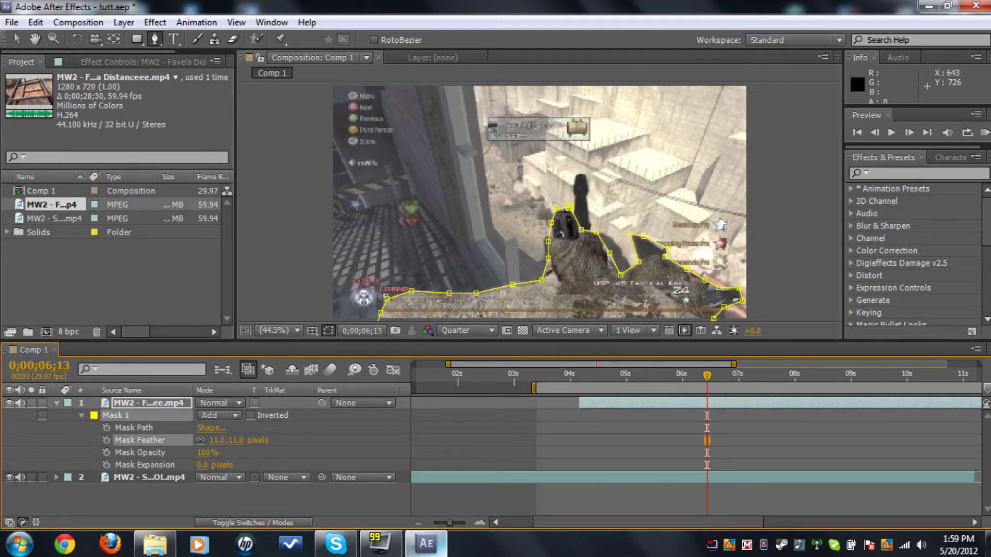
pyautogui.click(282, 504)
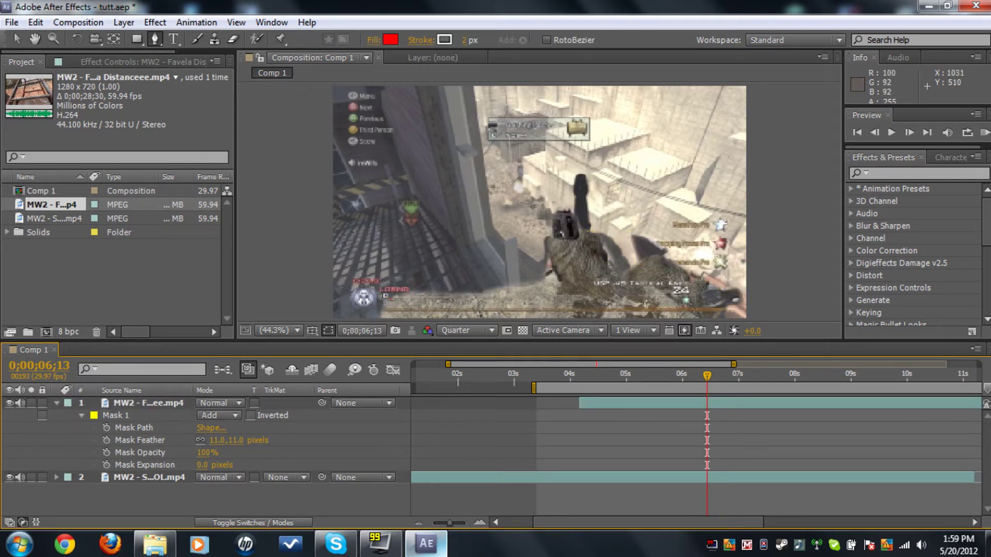
pyautogui.click(18, 38)
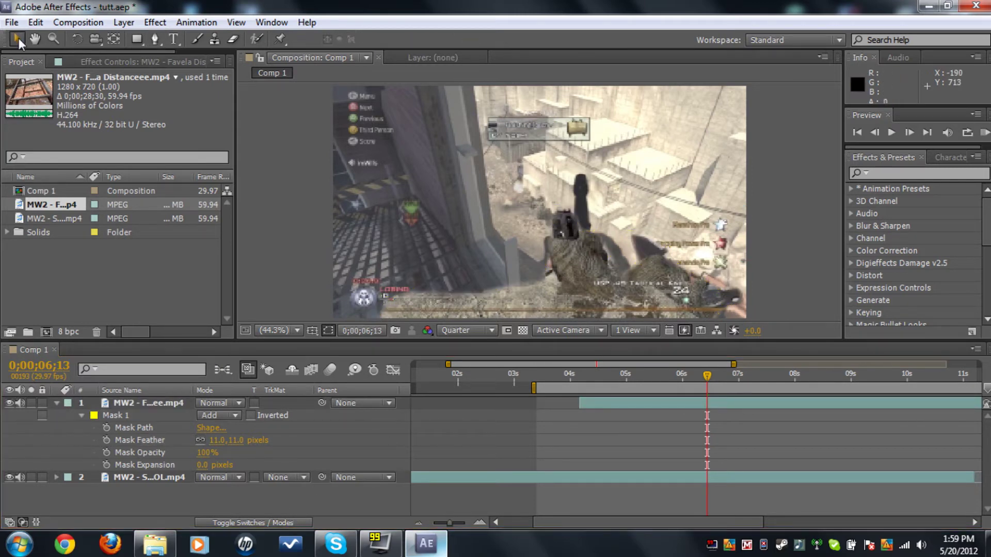
# - At 4;05, move the gun layer below the frame to 640,728 and set a Position keyframe
pyautogui.click(581, 374)
pyautogui.click(874, 133)
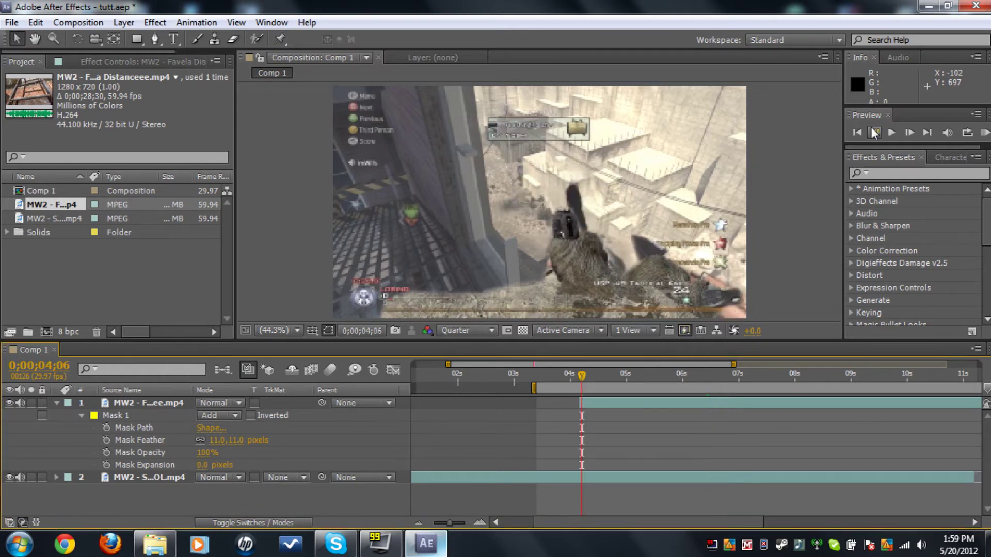
pyautogui.click(874, 133)
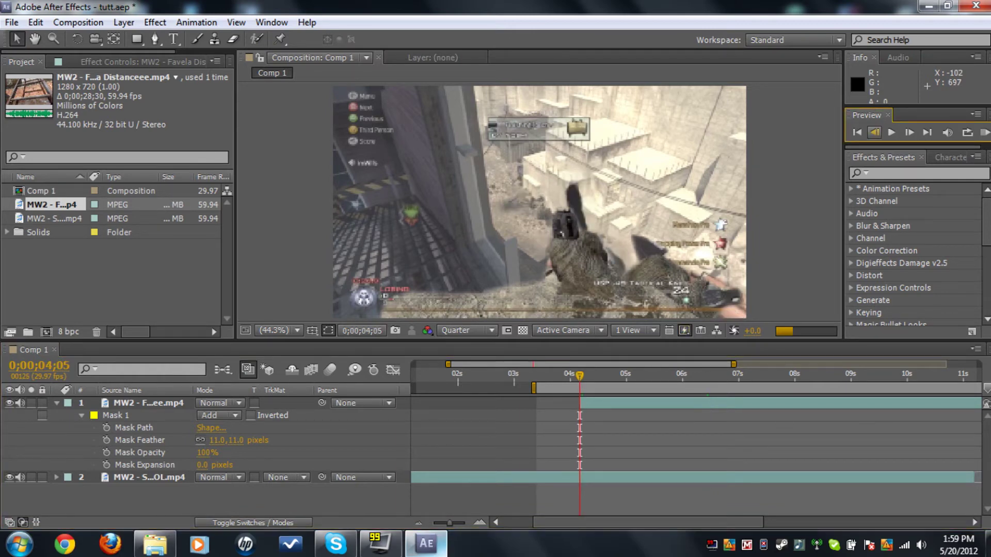
pyautogui.click(56, 403)
pyautogui.click(157, 402)
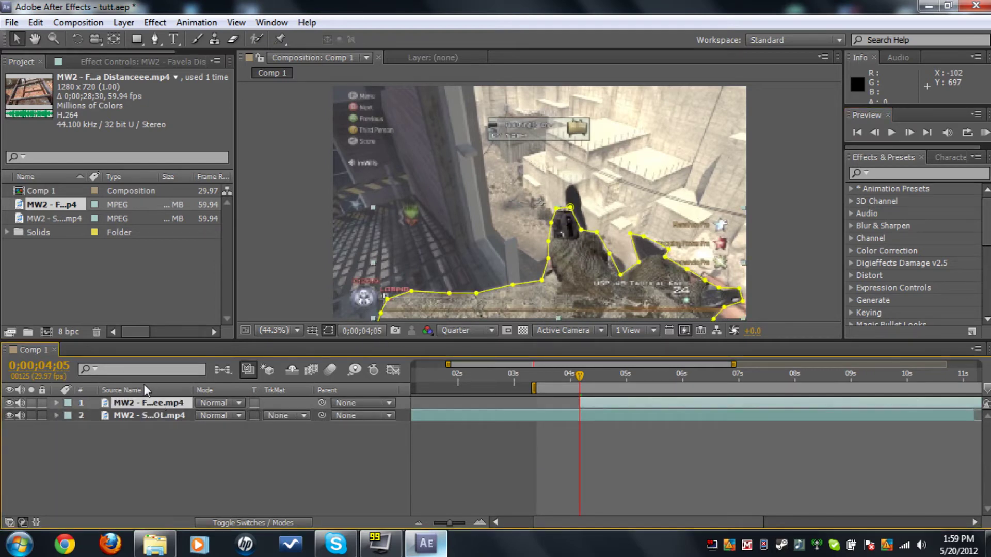
pyautogui.click(330, 328)
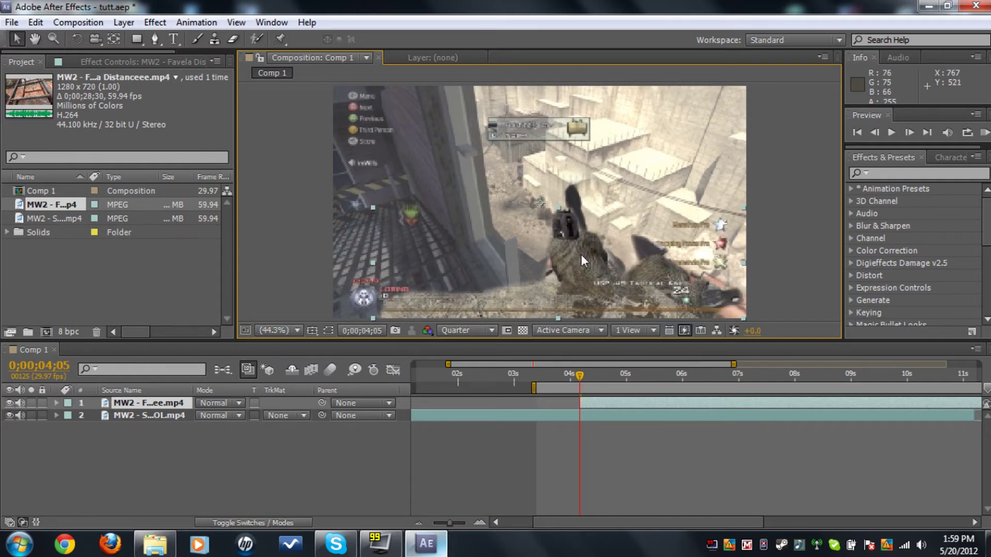
pyautogui.press(',')
pyautogui.press(',')
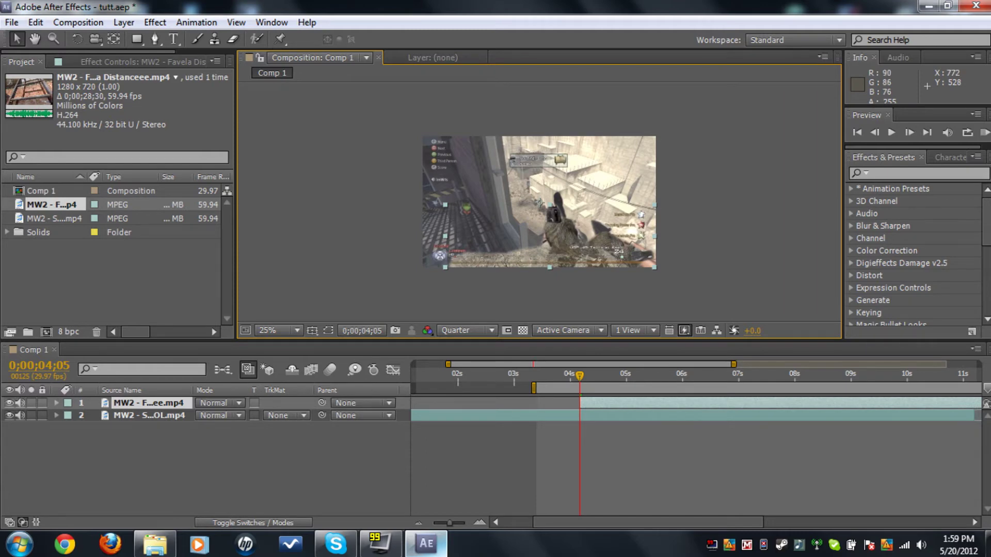
pyautogui.moveTo(539, 203); pyautogui.dragTo(539, 270)
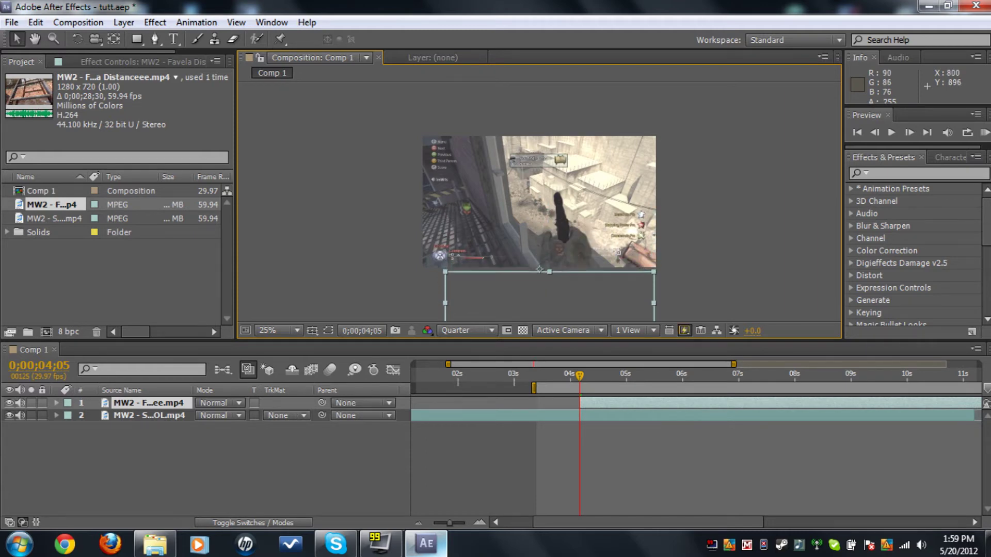
pyautogui.click(142, 400)
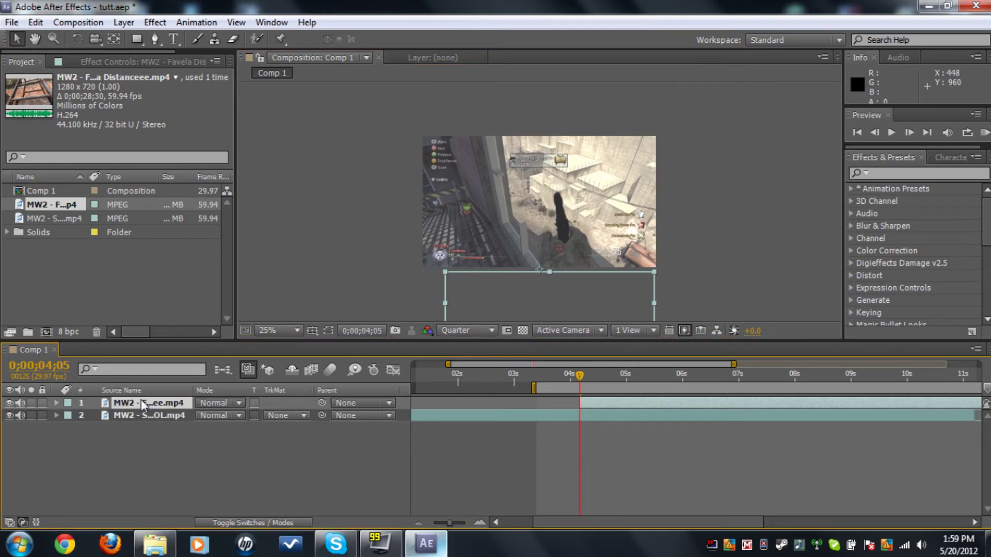
pyautogui.press('p')
pyautogui.click(94, 416)
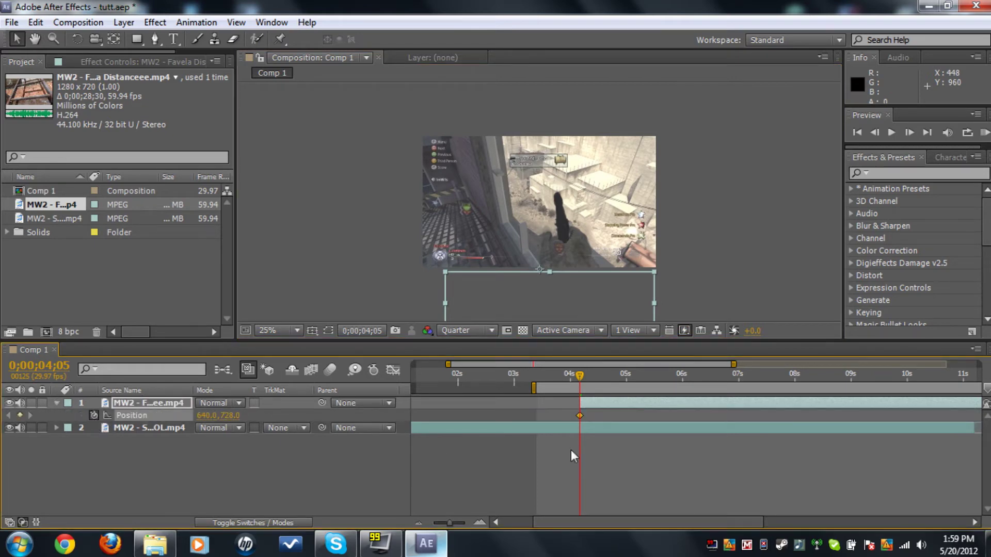
# - At 4;27, drag the gun layer back up to 640,364 for the end keyframe
pyautogui.click(621, 376)
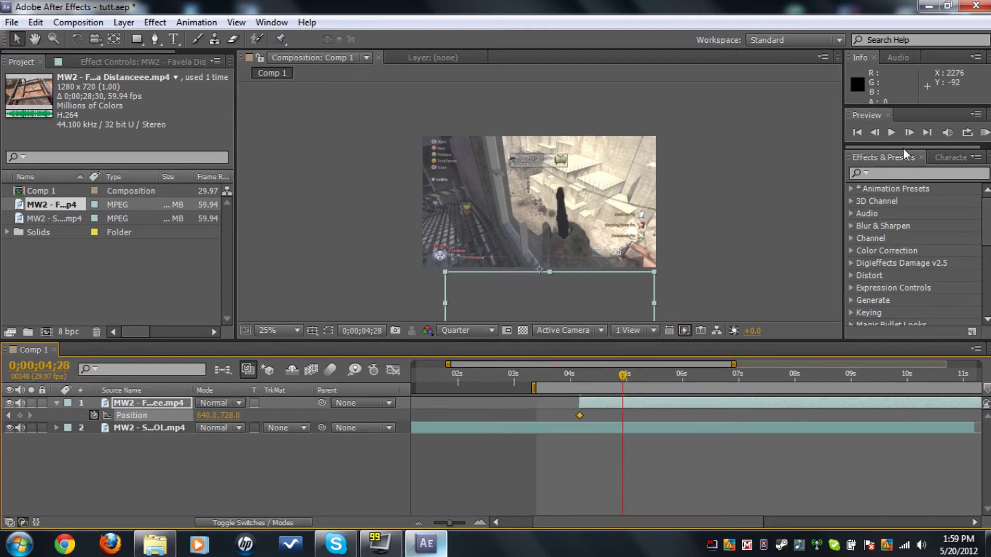
pyautogui.click(878, 133)
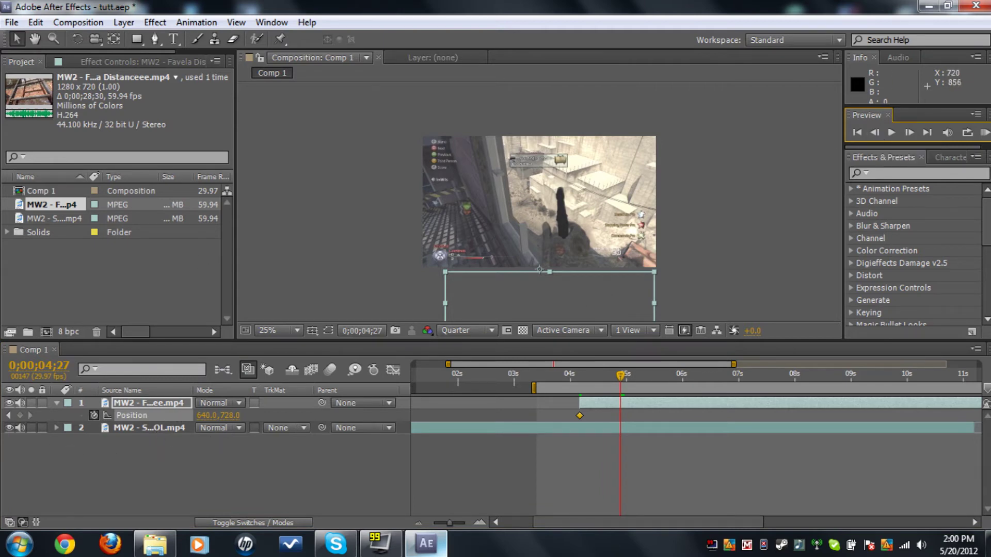
pyautogui.moveTo(554, 293); pyautogui.dragTo(554, 225)
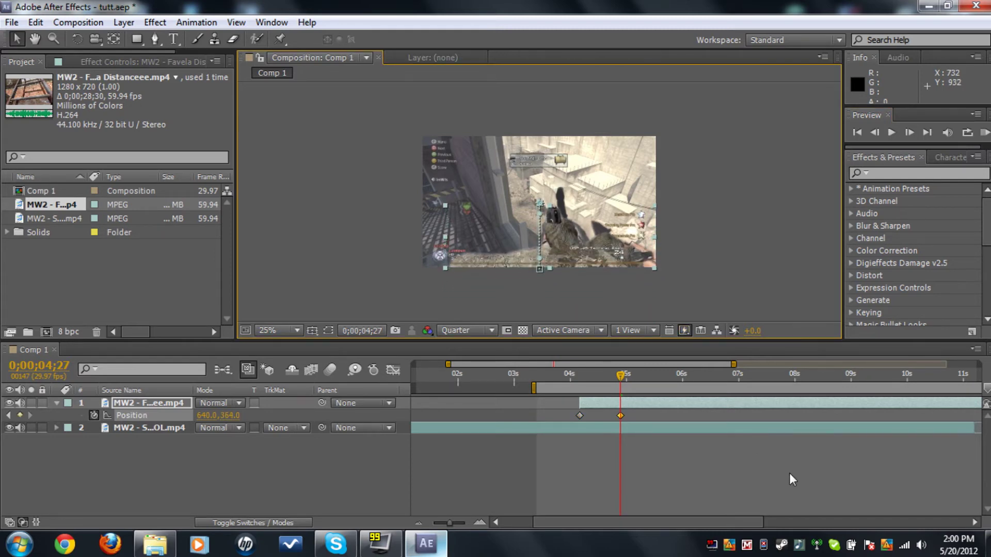
# - Set the viewer to Fit up to 100% and preview the slide-in from 4;06
pyautogui.click(54, 402)
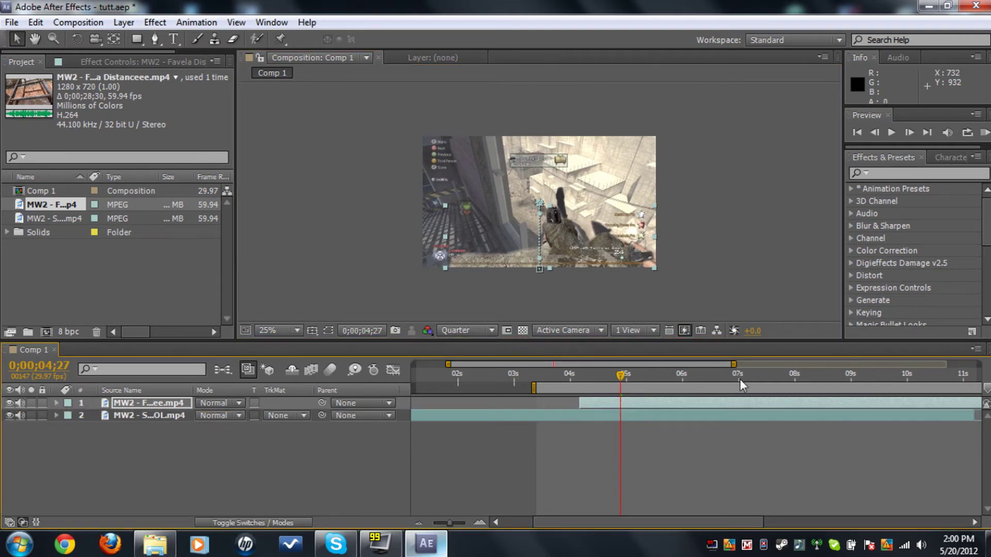
pyautogui.click(582, 374)
pyautogui.click(281, 330)
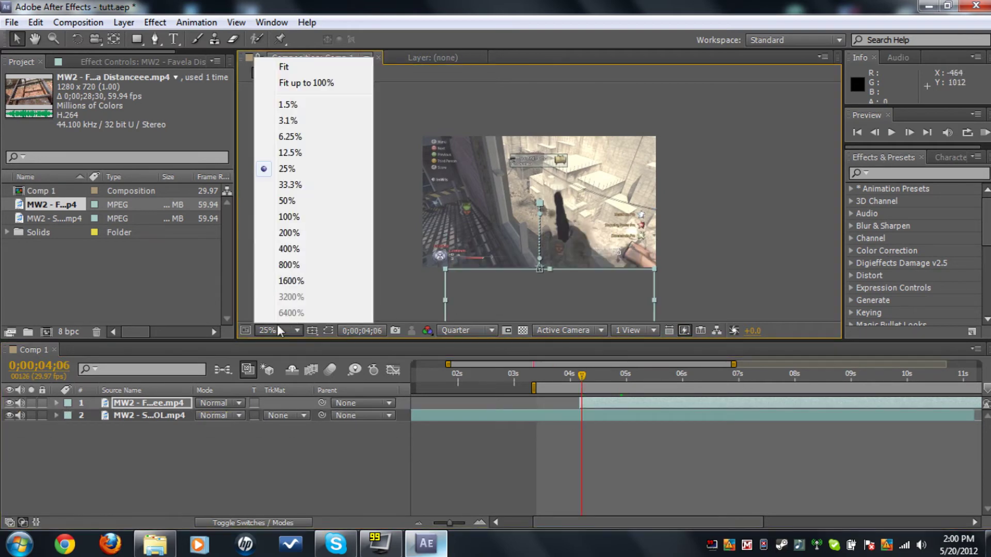
pyautogui.click(296, 84)
pyautogui.click(891, 133)
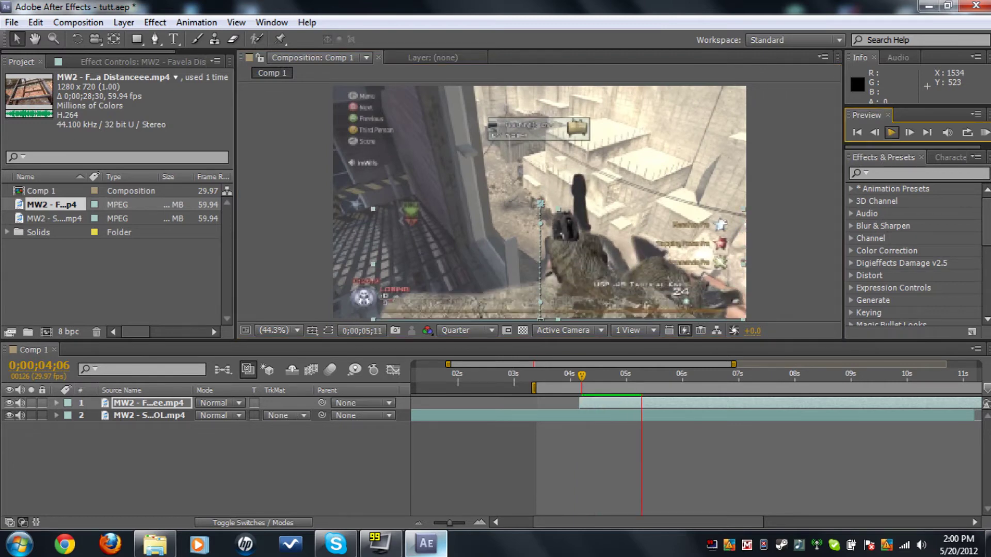
pyautogui.press('space')
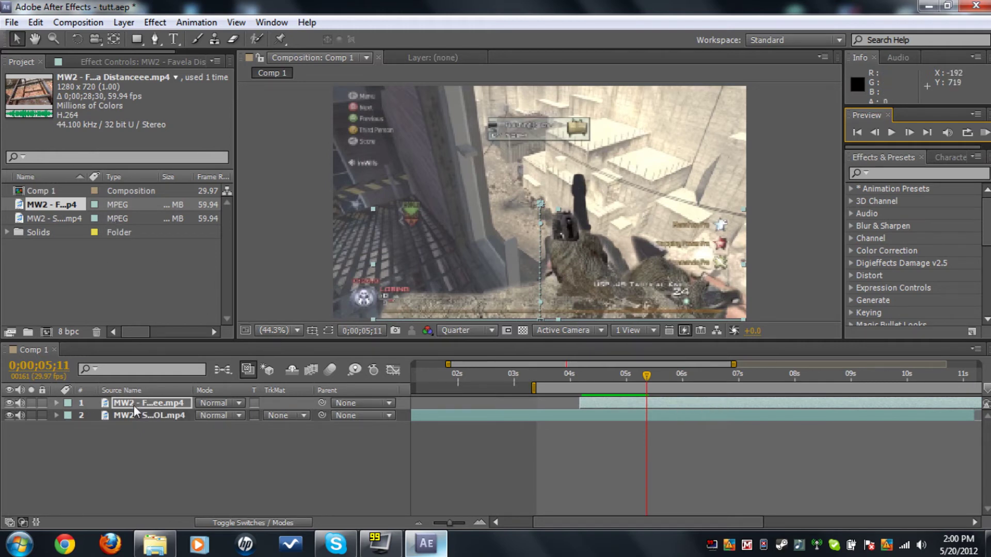
# - Apply Easy Ease (F9) to both Position keyframes of the gun layer
pyautogui.click(153, 404)
pyautogui.press('u')
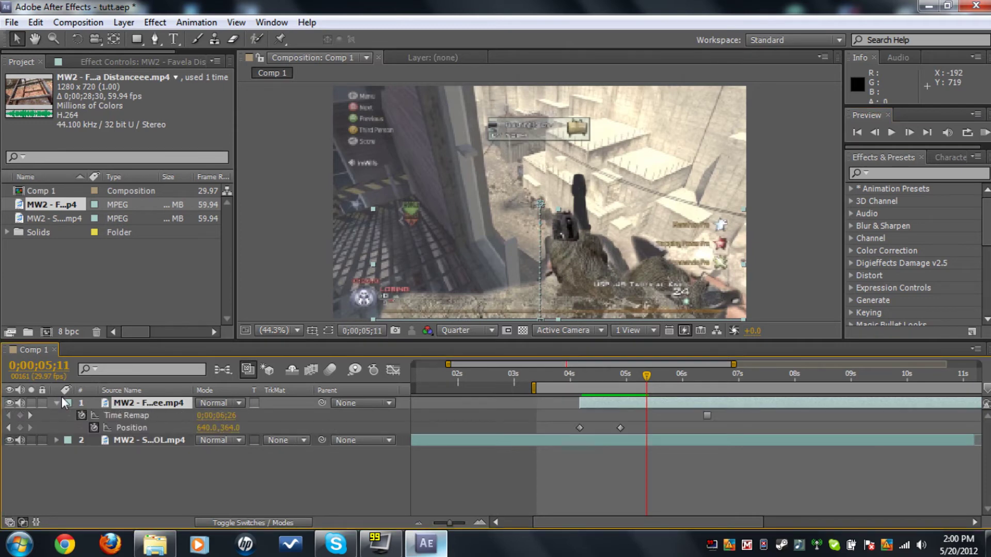
pyautogui.moveTo(637, 423); pyautogui.dragTo(569, 434)
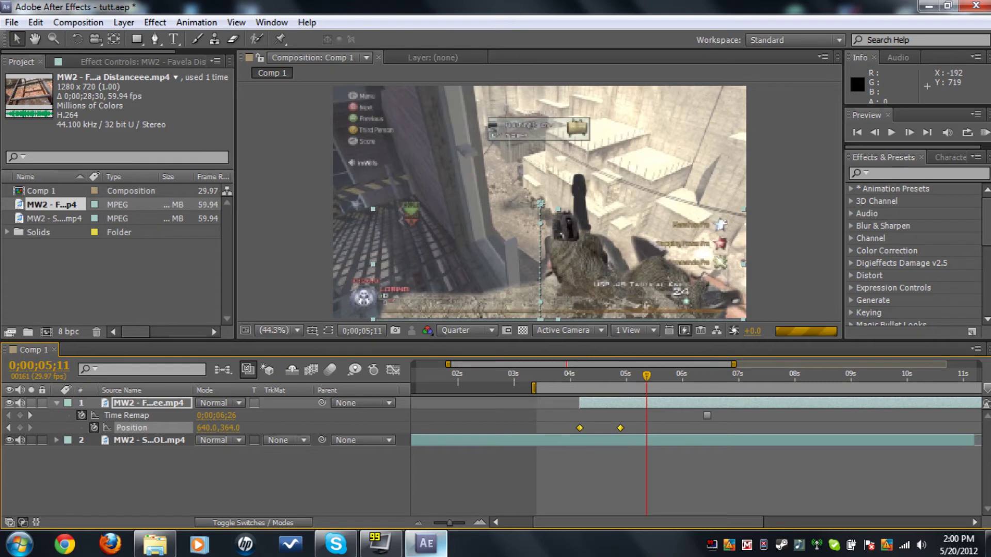
pyautogui.press('F9')
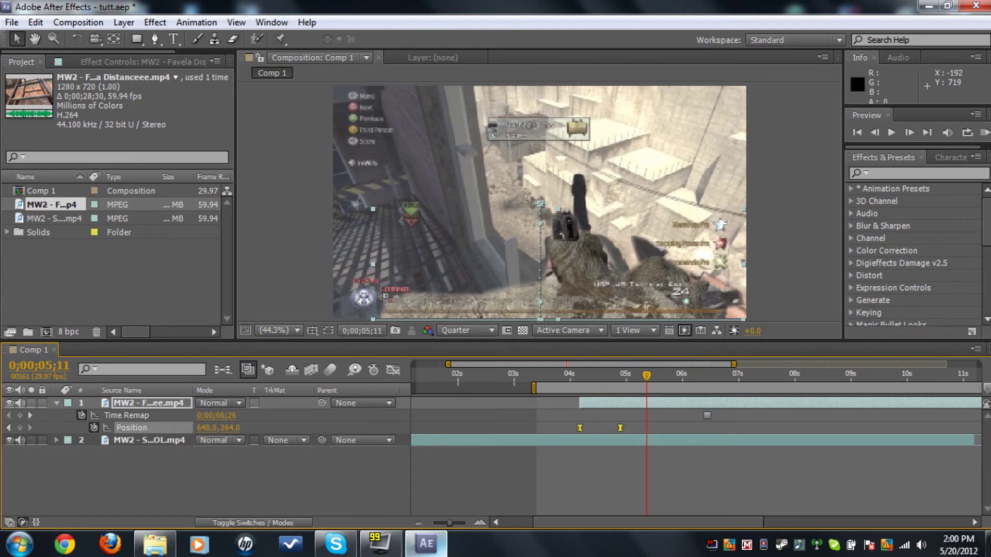
pyautogui.click(57, 403)
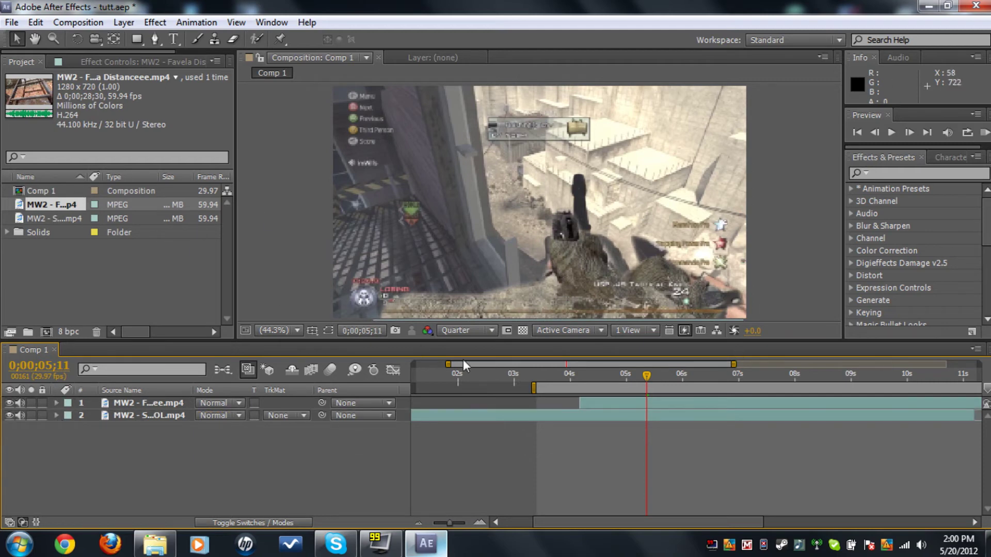
# - Trim the gun layer's out-point to 0;00;05;00
pyautogui.click(626, 376)
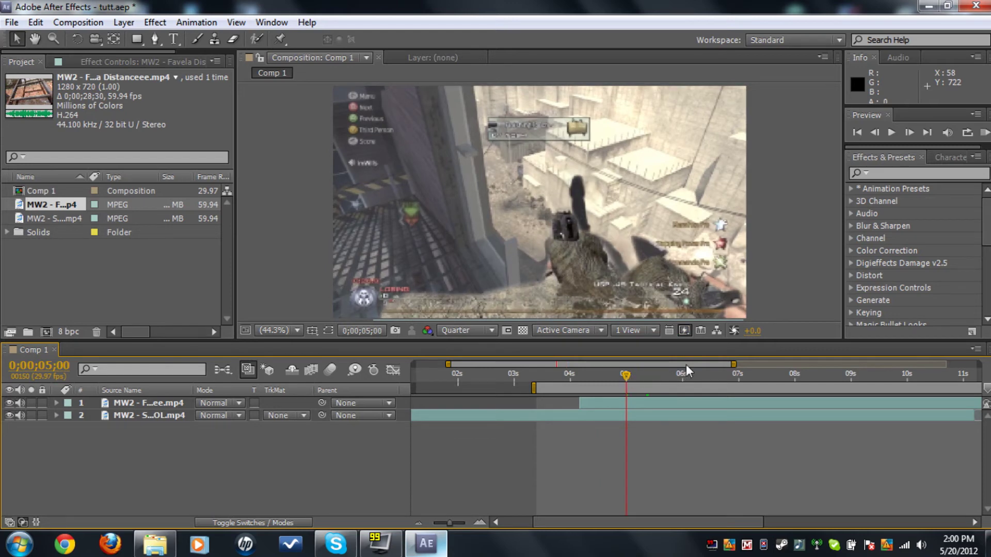
pyautogui.click(143, 403)
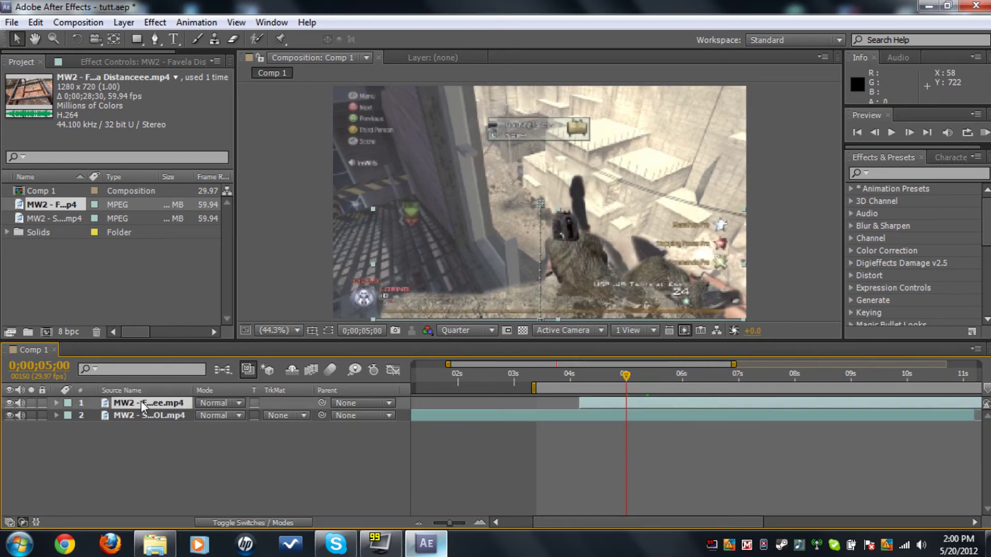
pyautogui.hotkey('alt', ']')
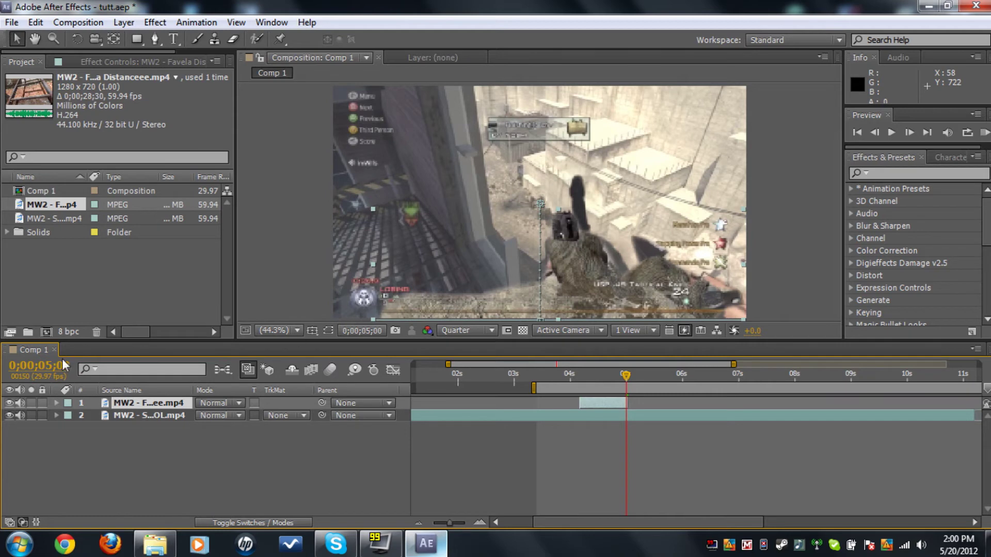
# - Add another Favela Distance clip on top and step frame by frame around 5;19
pyautogui.moveTo(92, 222); pyautogui.dragTo(149, 398)
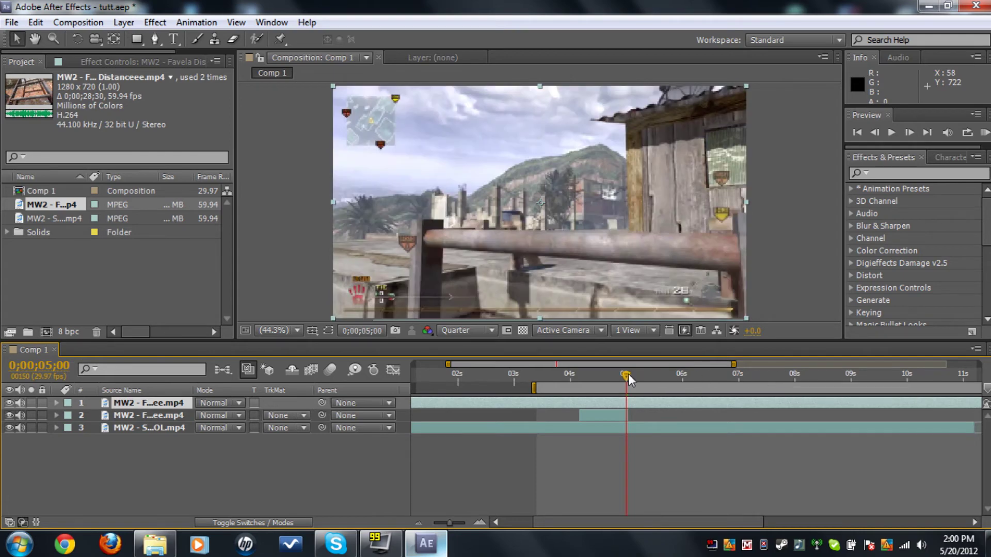
pyautogui.moveTo(644, 370); pyautogui.dragTo(700, 375)
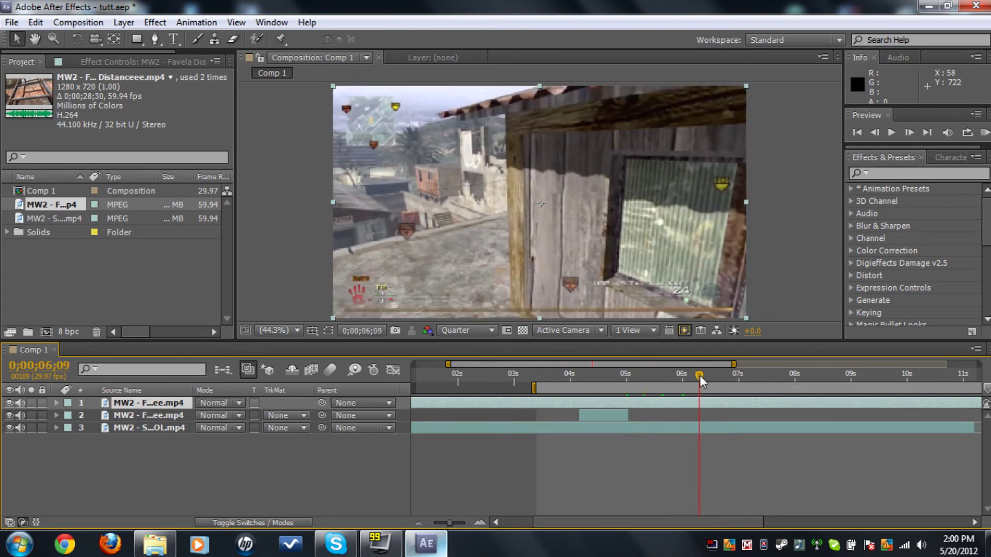
pyautogui.click(909, 132)
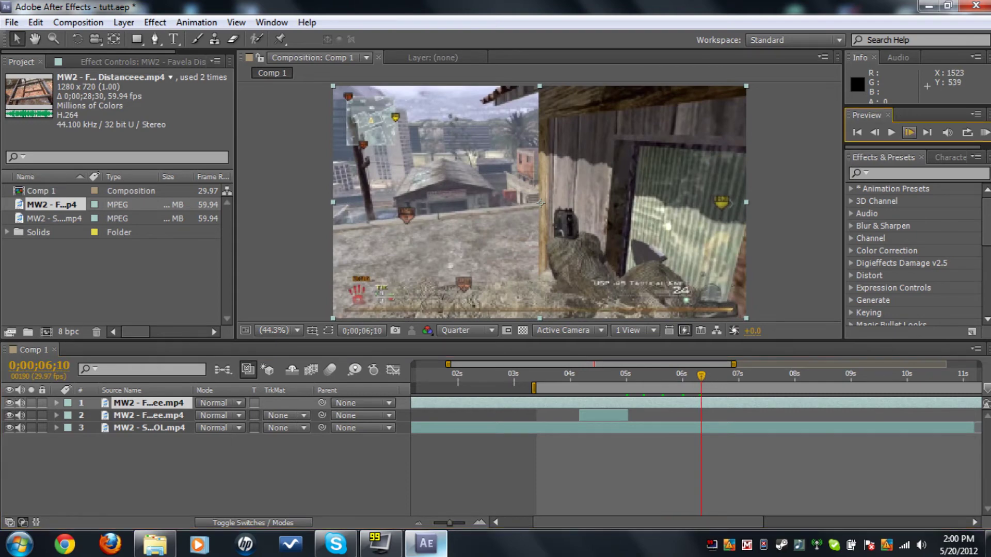
pyautogui.click(909, 134)
pyautogui.click(908, 134)
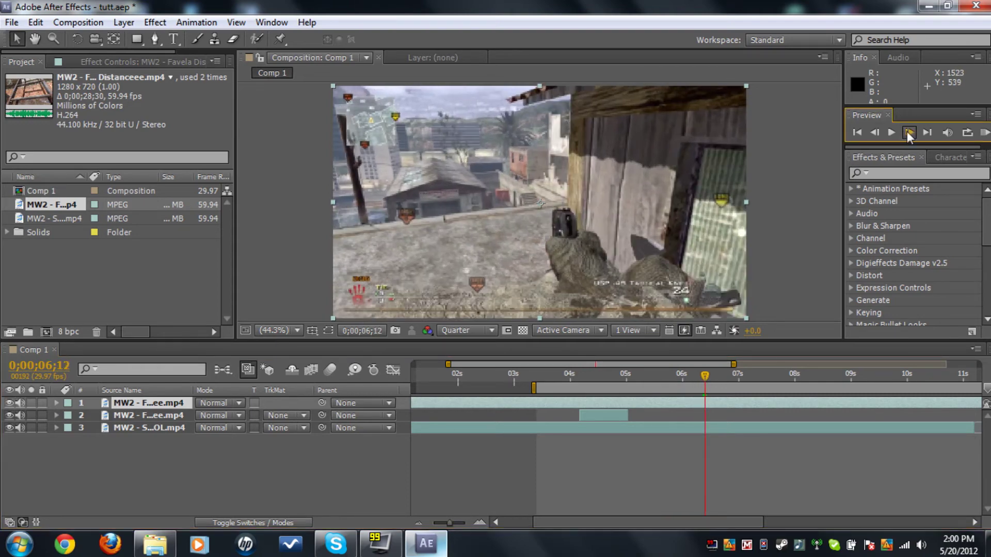
pyautogui.click(909, 134)
pyautogui.click(908, 133)
pyautogui.click(875, 132)
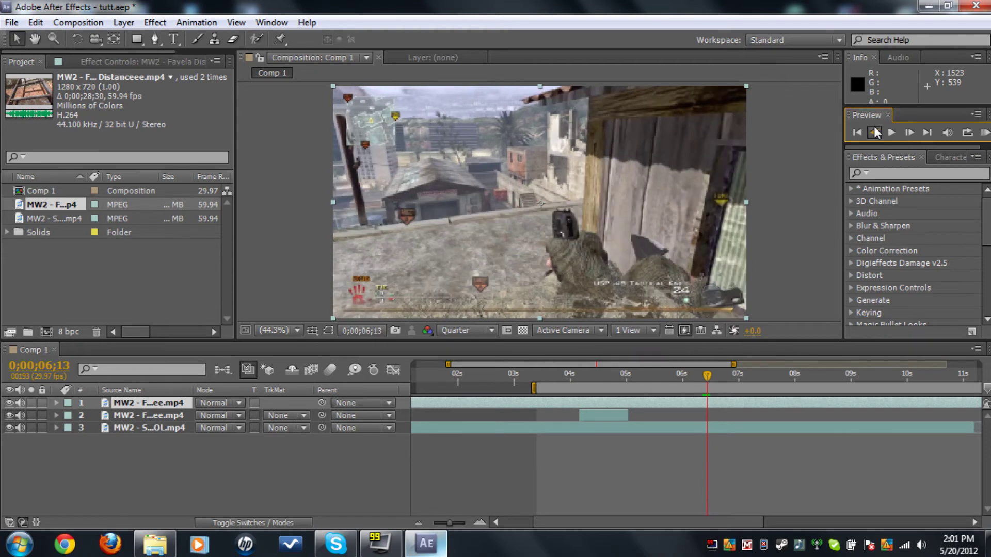
pyautogui.click(874, 133)
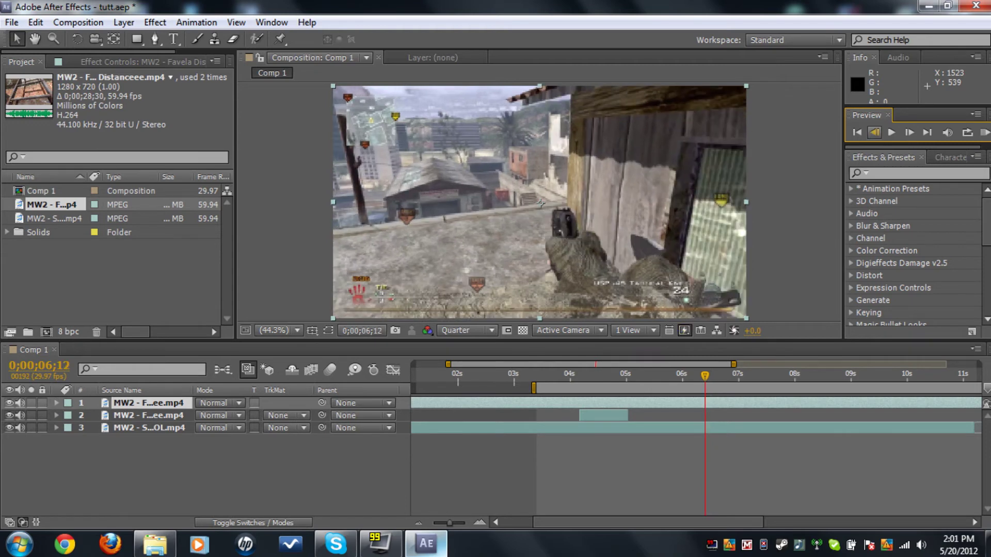
# - Slide the top clip's bar so its in-point sits near the 5-second mark
pyautogui.click(222, 390)
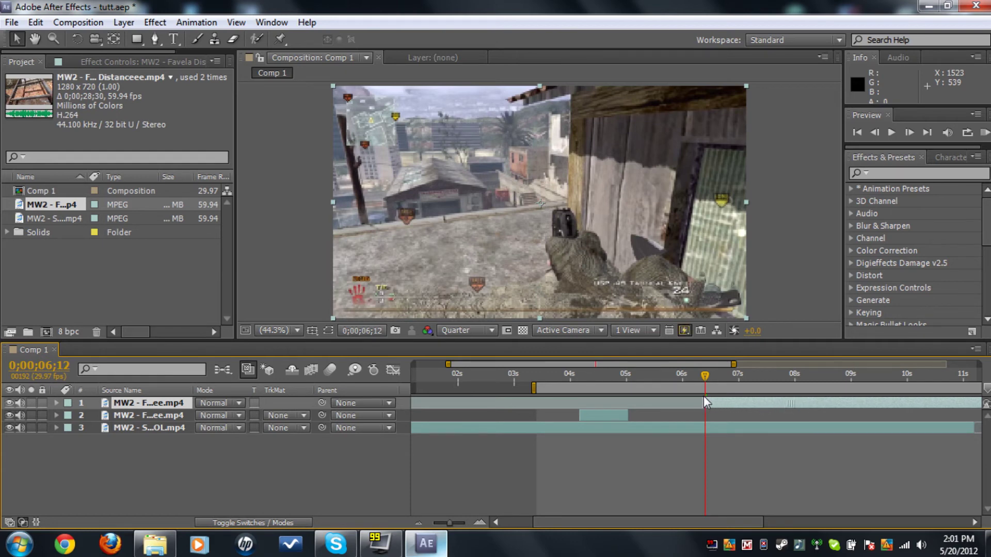
pyautogui.moveTo(704, 402); pyautogui.dragTo(658, 402)
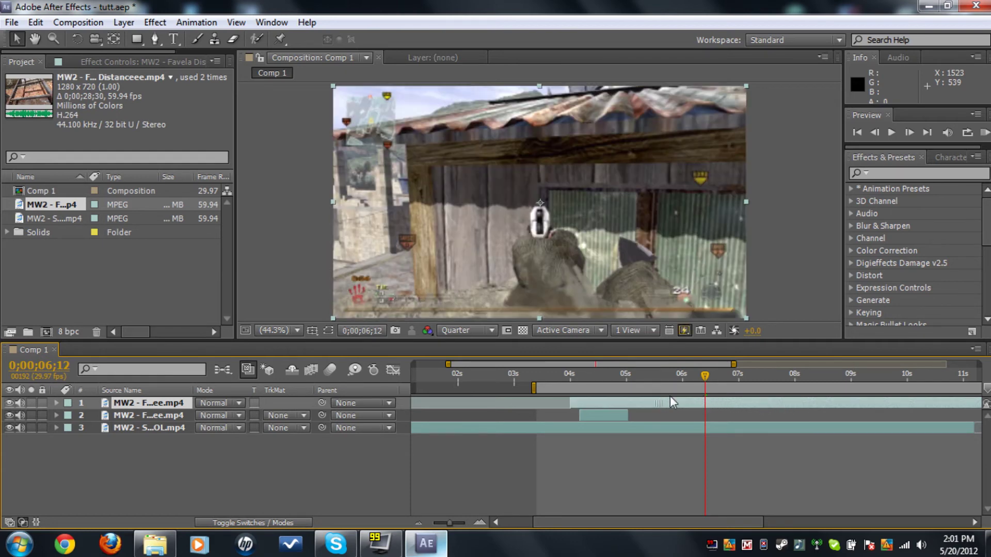
pyautogui.hotkey('ctrl', 'z')
pyautogui.moveTo(717, 396); pyautogui.dragTo(718, 396)
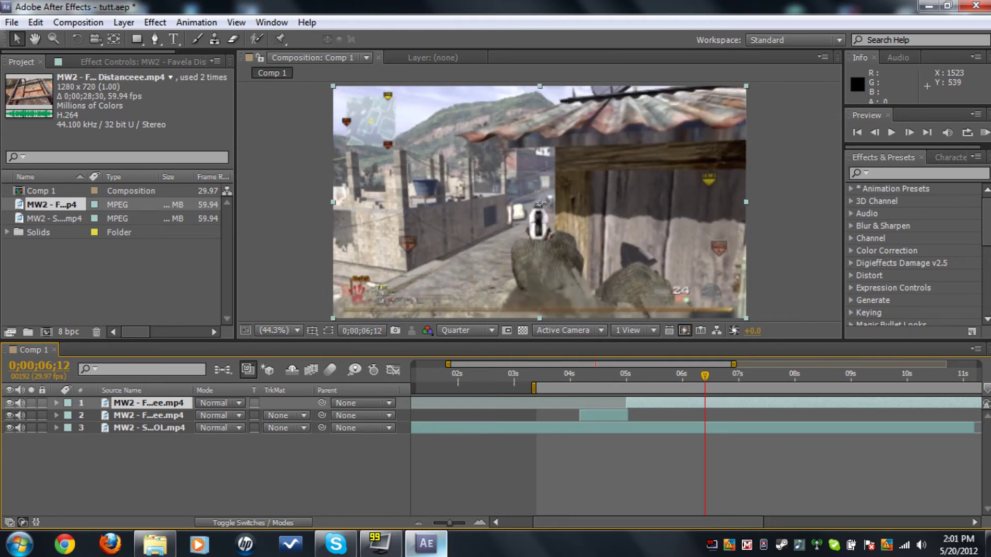
pyautogui.click(576, 422)
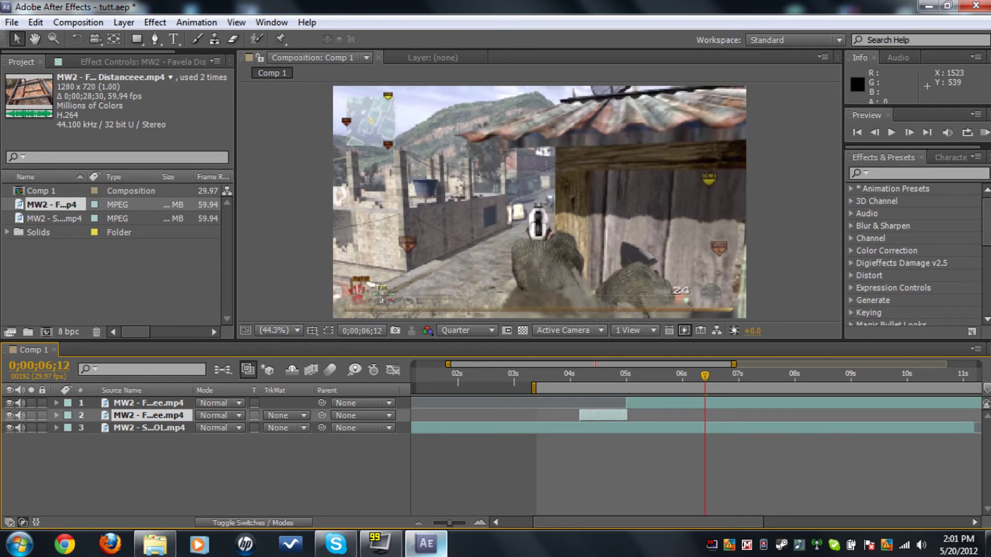
pyautogui.click(644, 402)
pyautogui.click(644, 399)
# - Replay the gun transition from 0;00;04;11, then open the Layer > New menu
pyautogui.click(591, 377)
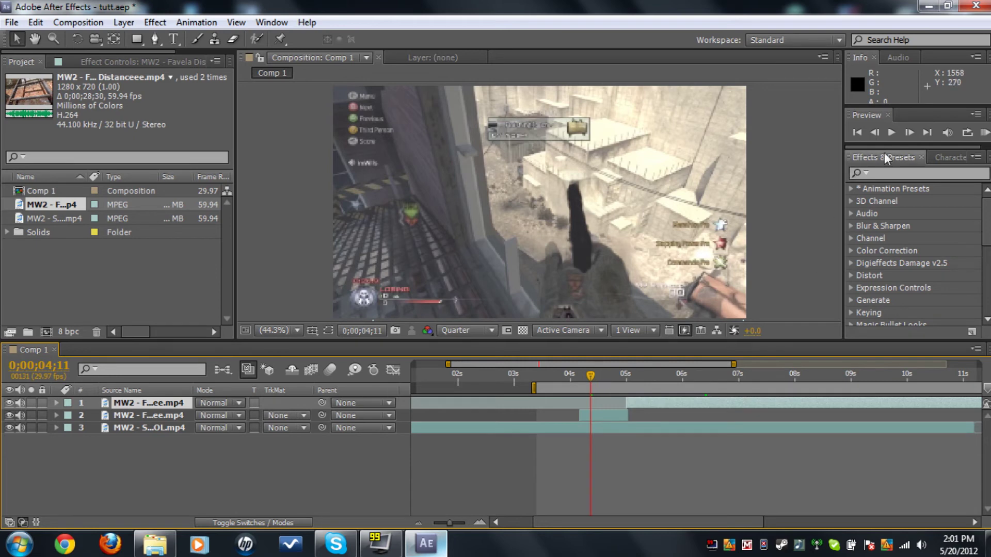
pyautogui.click(892, 133)
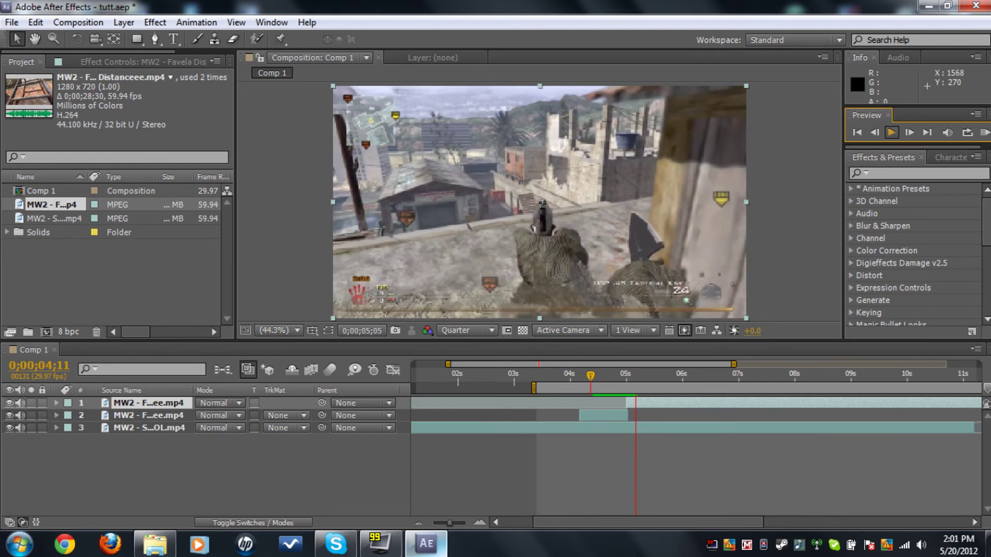
pyautogui.press('space')
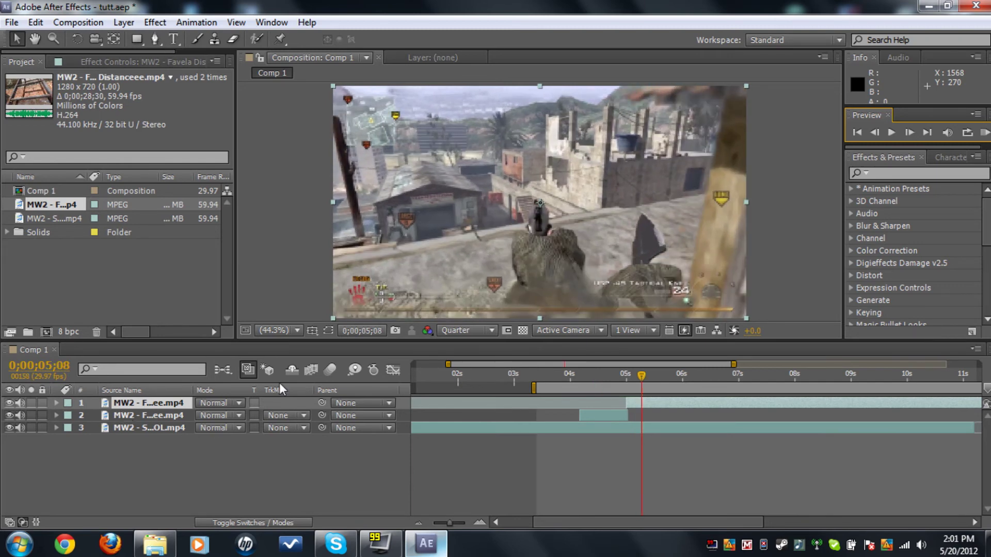
pyautogui.click(123, 22)
# - Add an adjustment layer above the clips and apply Radial Blur to it
pyautogui.moveTo(170, 26)
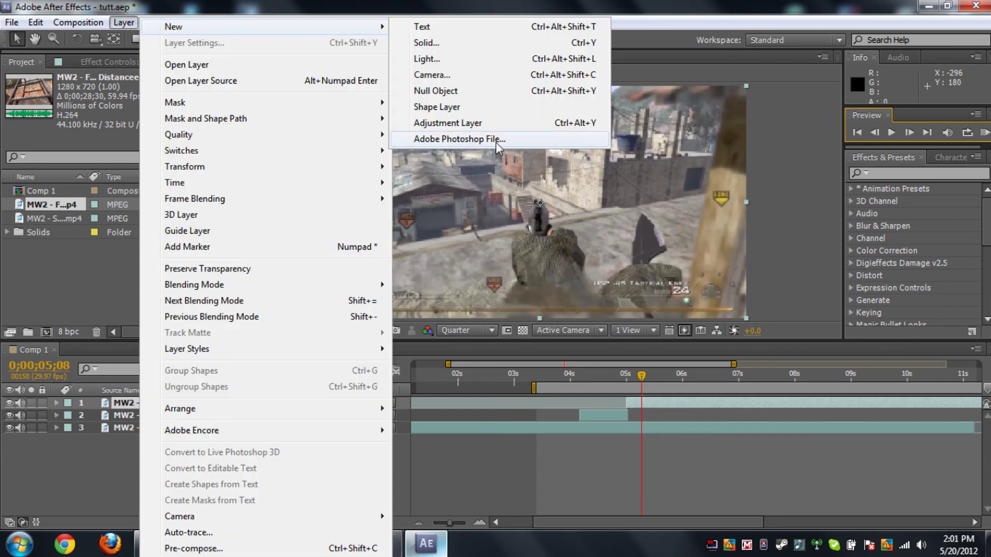
pyautogui.click(490, 120)
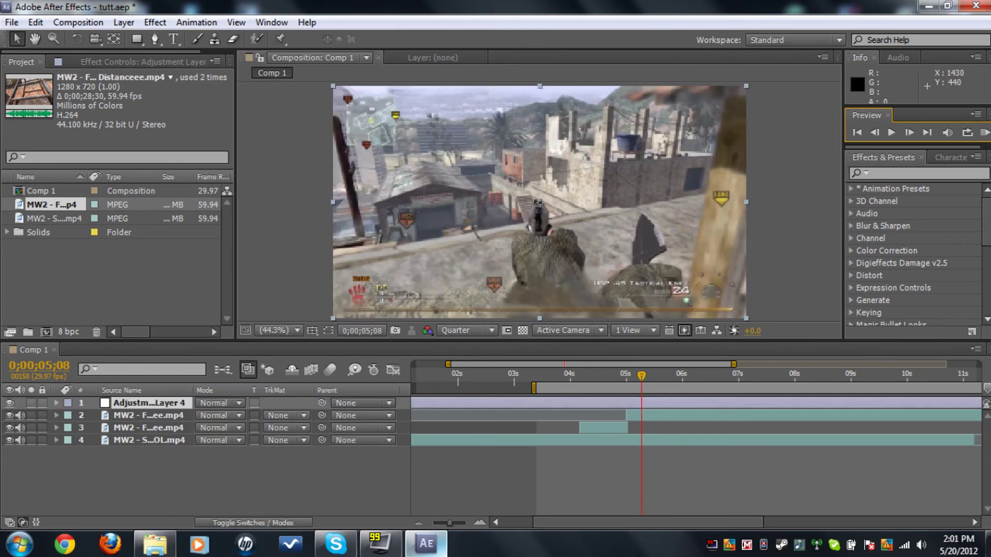
pyautogui.click(919, 173)
pyautogui.write('radial b')
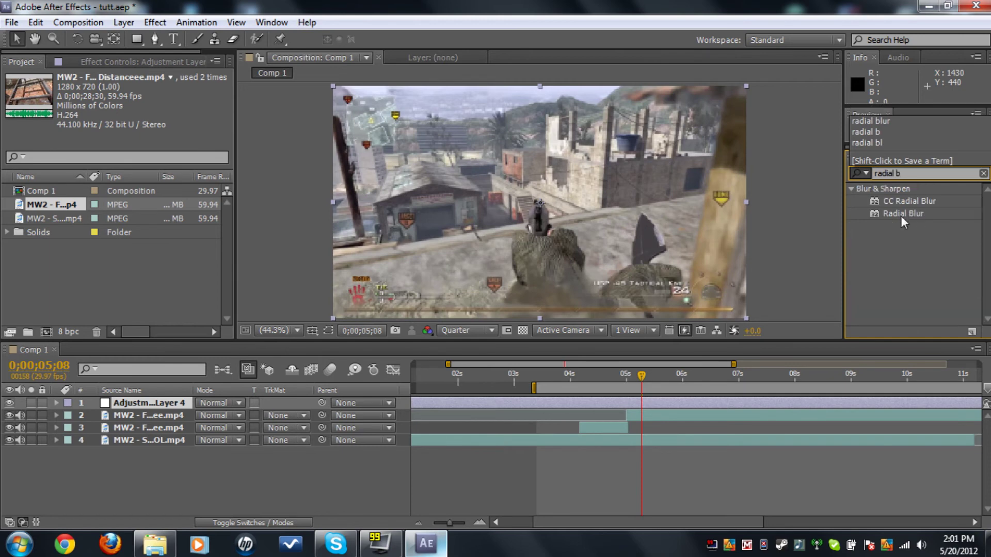
pyautogui.moveTo(900, 215); pyautogui.dragTo(516, 402)
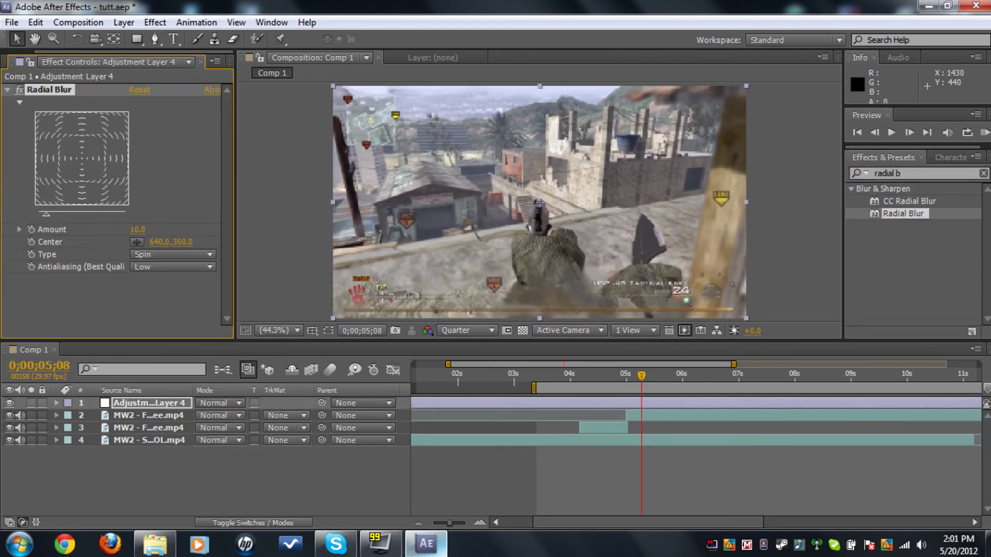
# - Set a Radial Blur Amount keyframe of 0 at 04;16, just before the cut
pyautogui.click(580, 378)
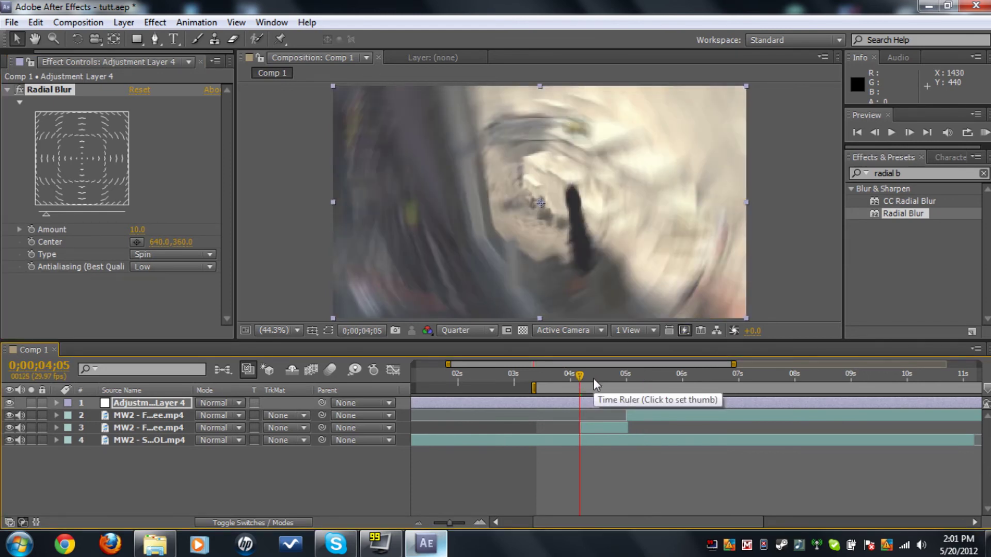
pyautogui.click(594, 379)
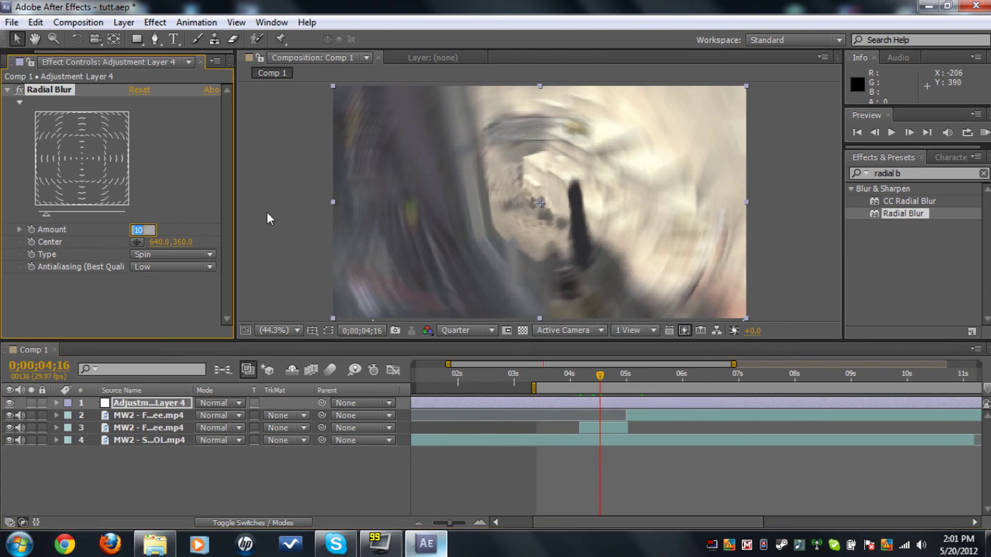
pyautogui.write('0')
pyautogui.press('Return')
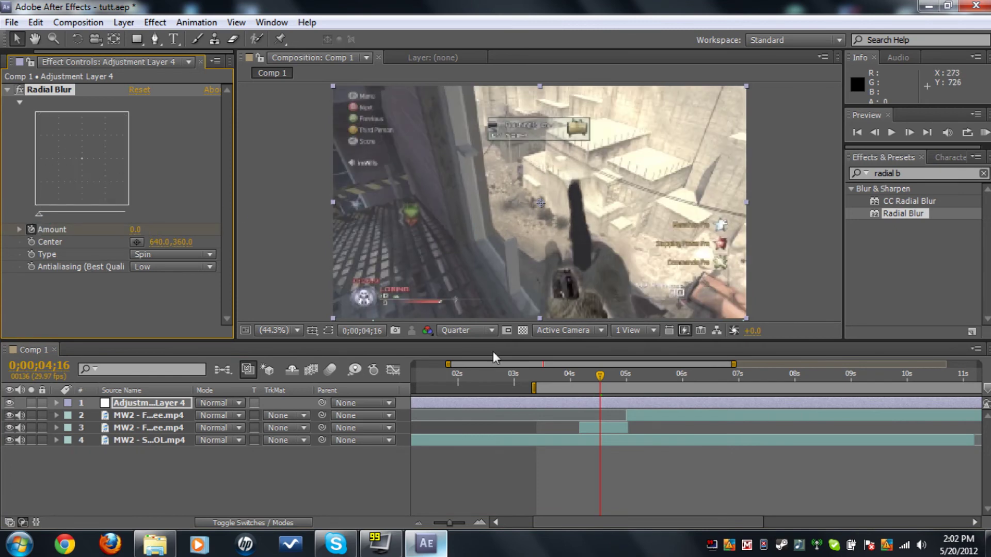
# - Keyframe the Radial Blur Amount to 15 at 05;02
pyautogui.click(627, 375)
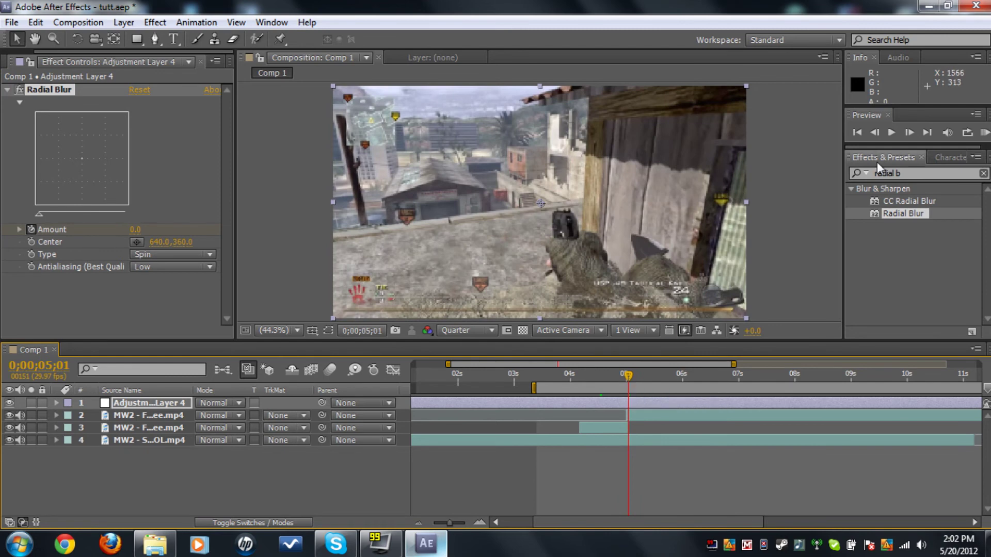
pyautogui.click(909, 132)
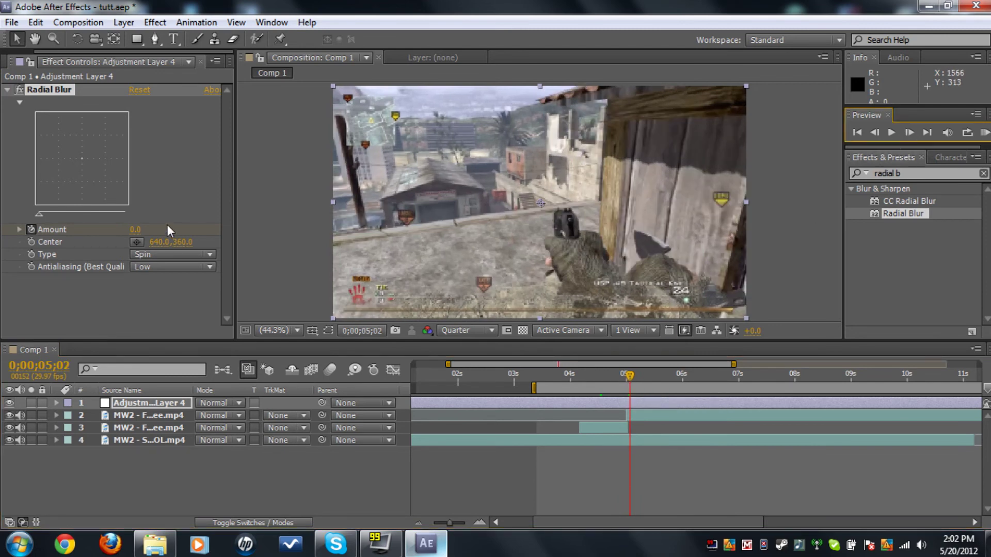
pyautogui.click(135, 229)
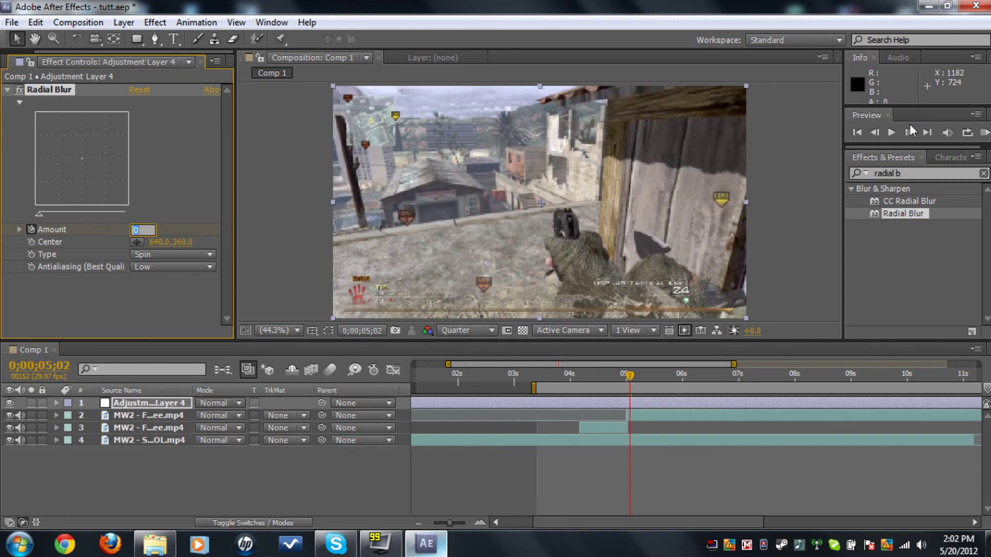
pyautogui.write('15')
pyautogui.press('Return')
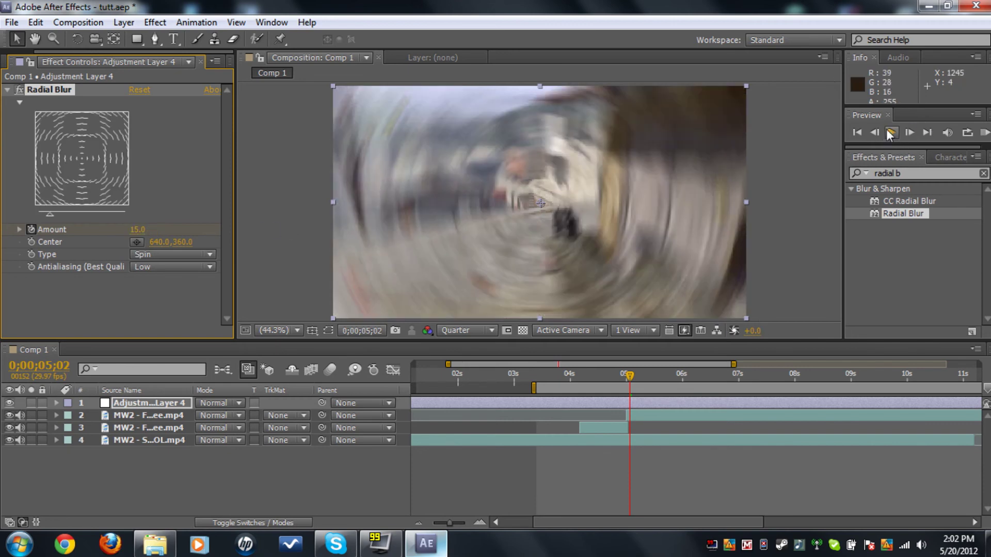
# - Bring the Radial Blur Amount back to 0 at 05;04 to end the burst
pyautogui.click(909, 132)
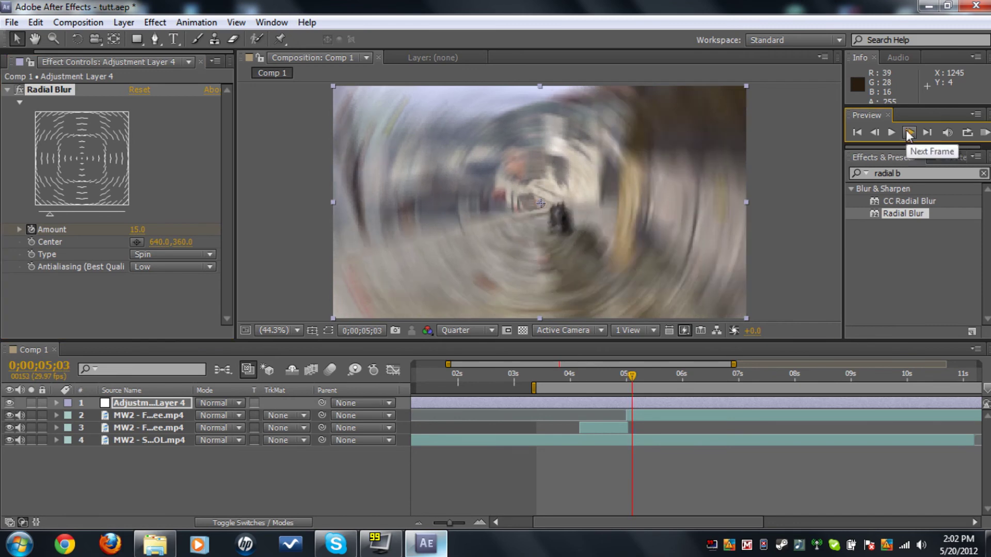
pyautogui.click(909, 132)
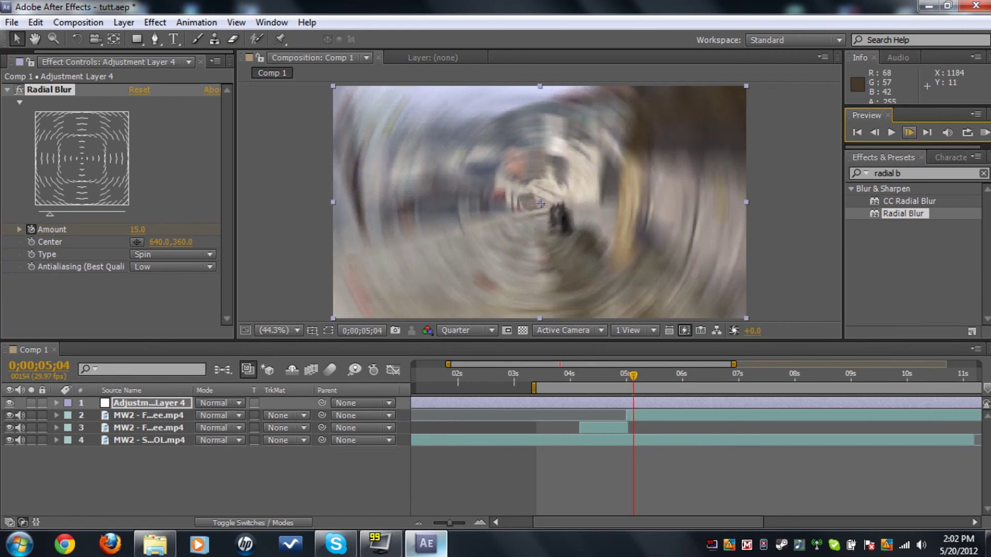
pyautogui.click(138, 230)
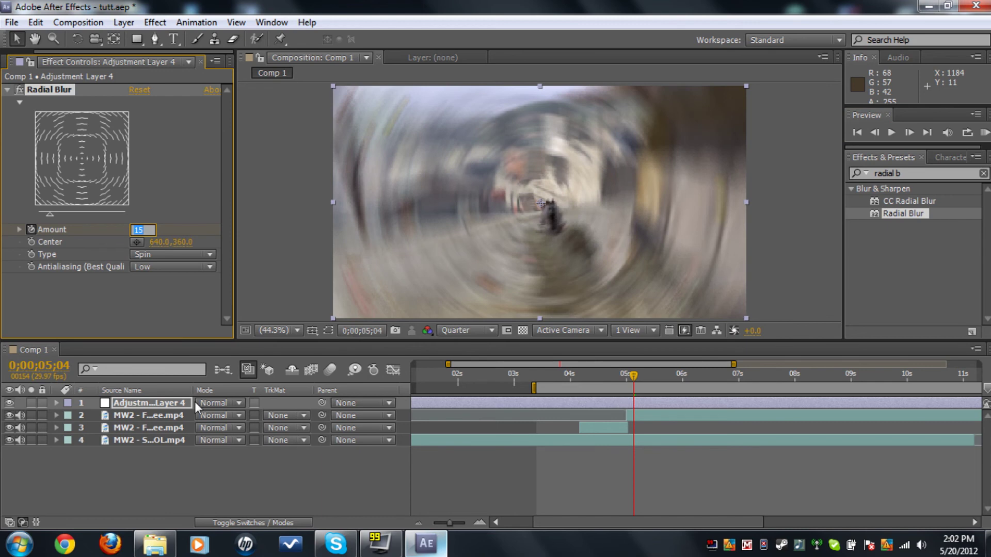
pyautogui.write('0')
pyautogui.press('Return')
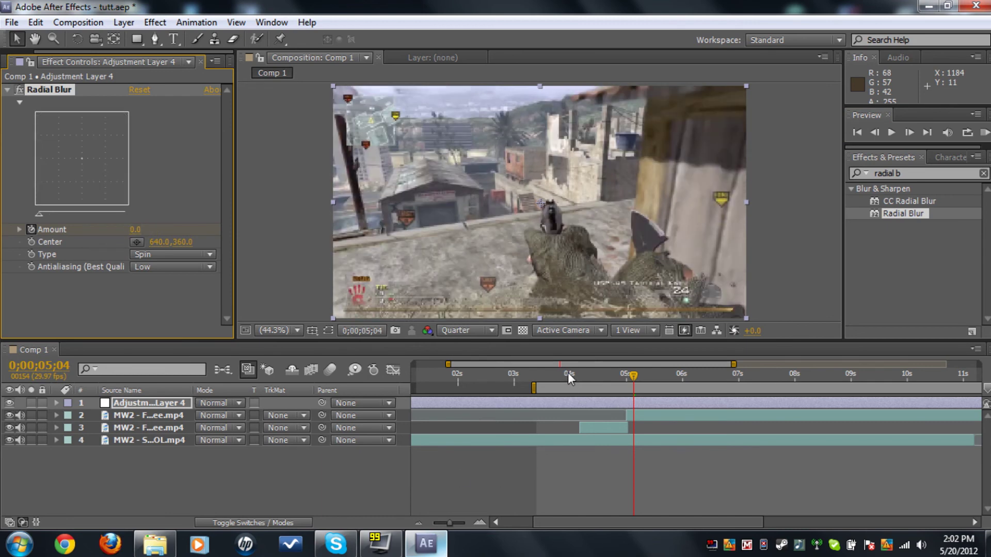
pyautogui.click(564, 386)
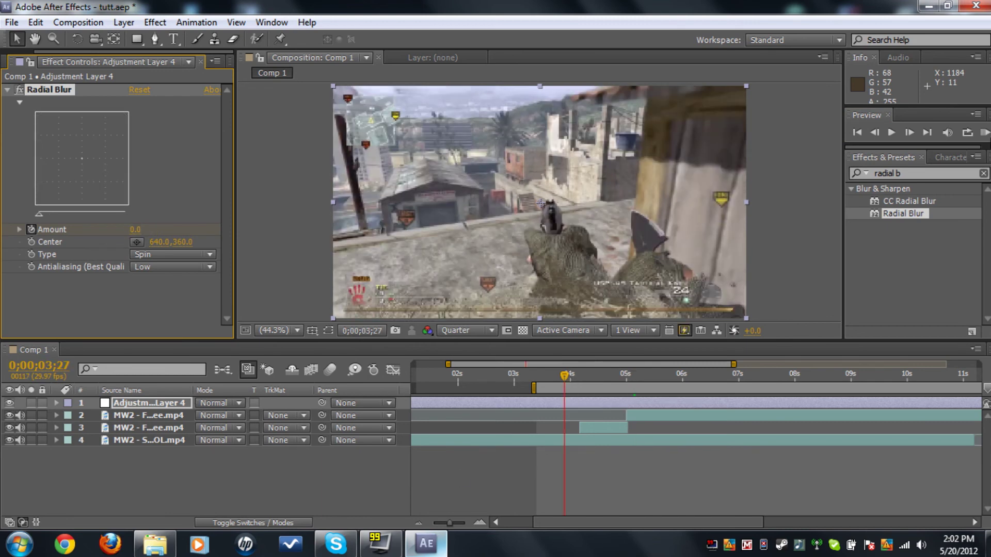
pyautogui.click(985, 133)
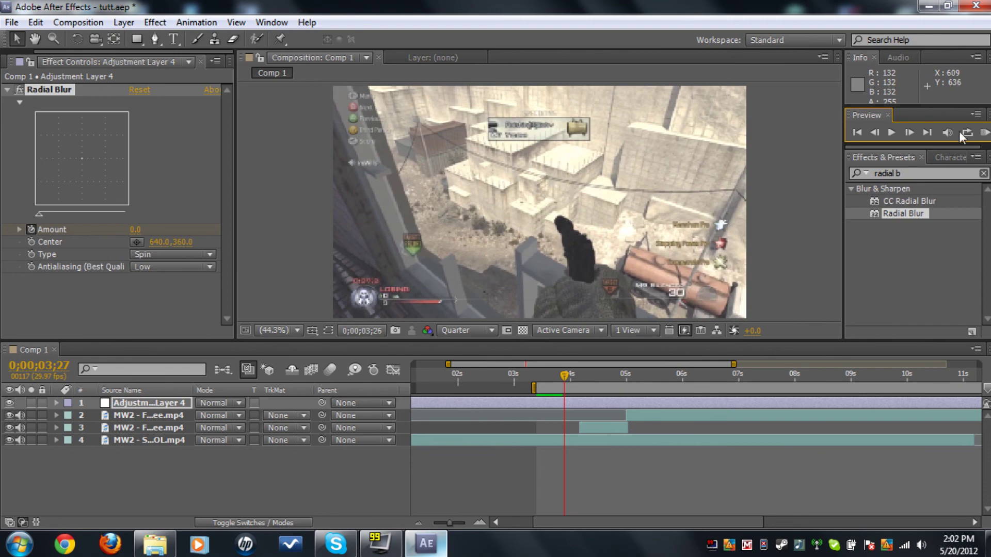
pyautogui.click(891, 133)
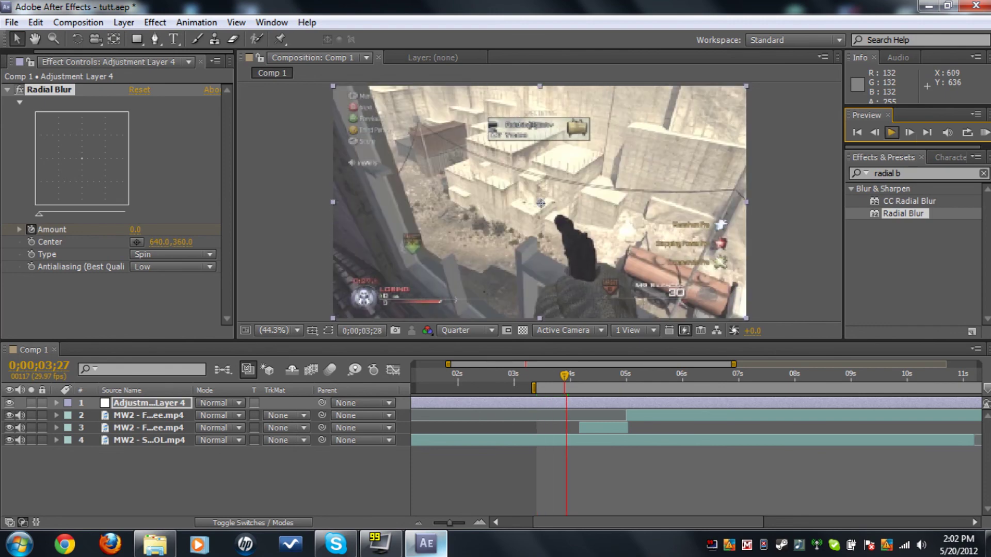